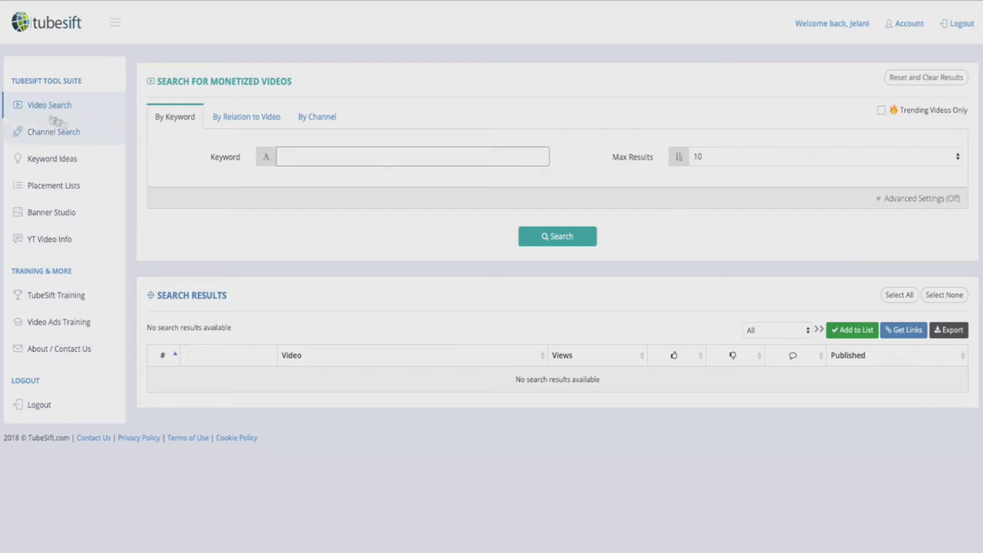
pyautogui.click(814, 158)
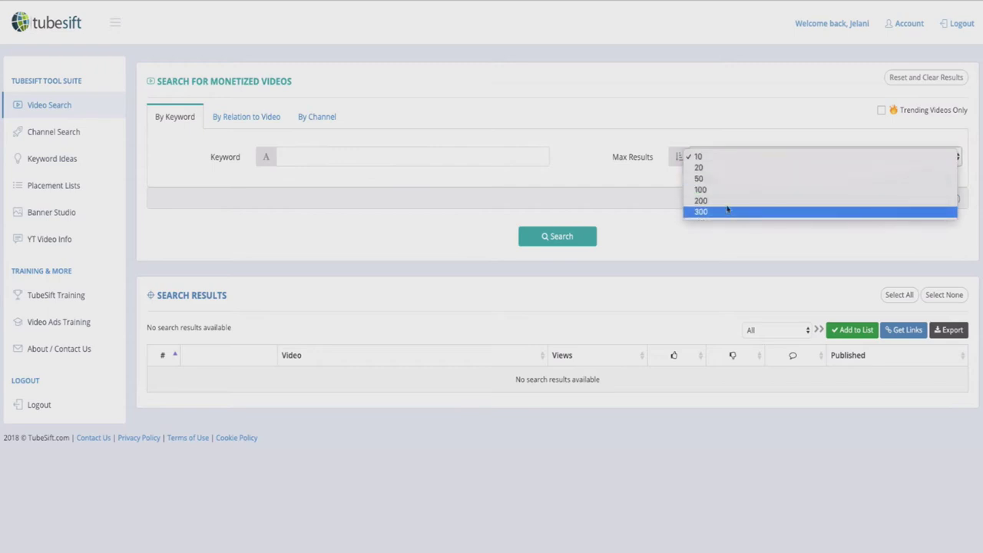
pyautogui.click(700, 200)
pyautogui.click(779, 154)
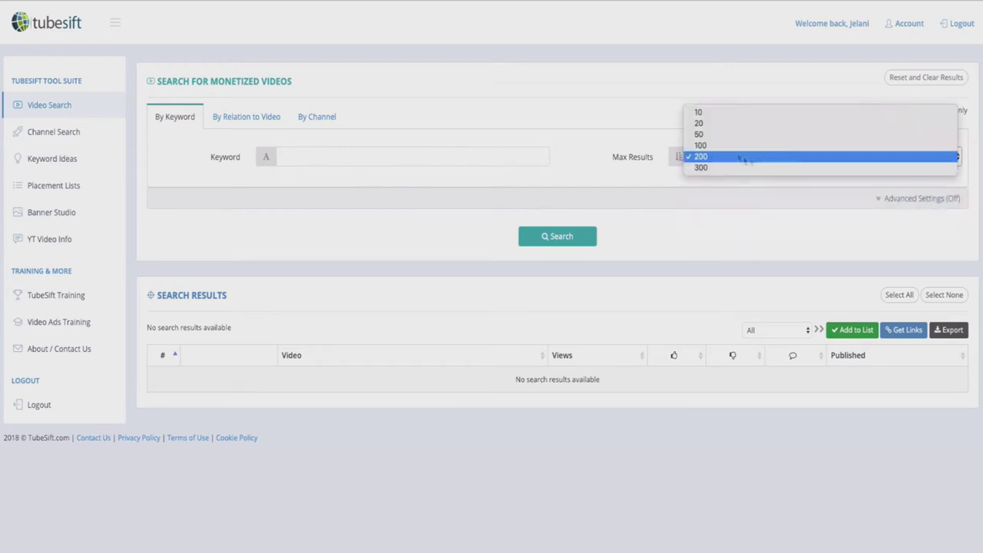
pyautogui.click(726, 113)
# - Search for monetized videos by the keyword "clickfunnels" with a maximum of 10 results
pyautogui.click(351, 157)
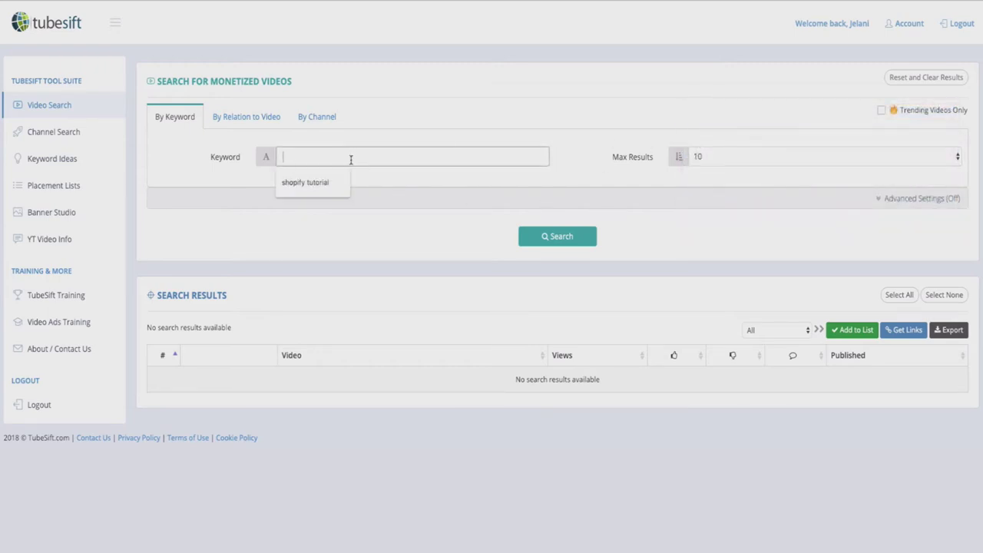
pyautogui.write('clickfunnels')
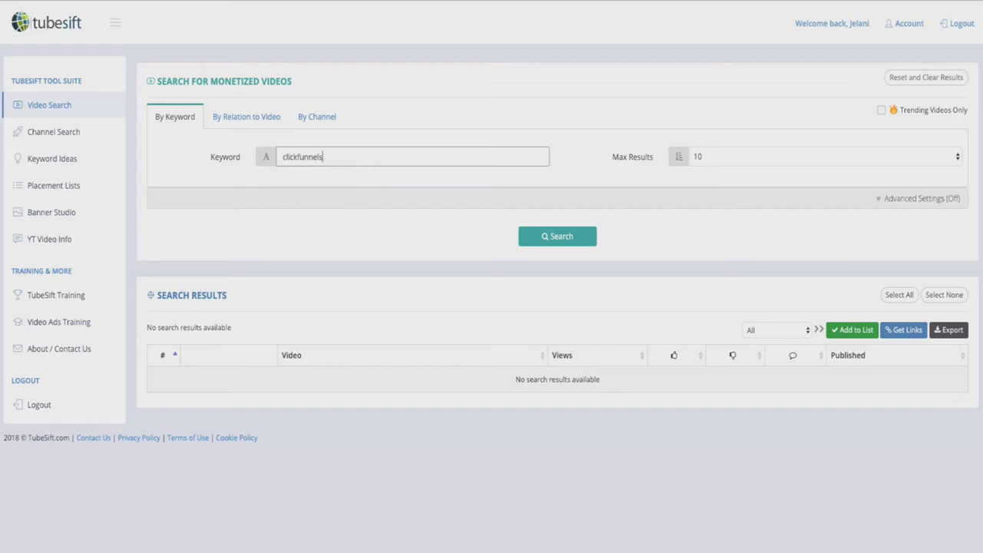
pyautogui.click(559, 237)
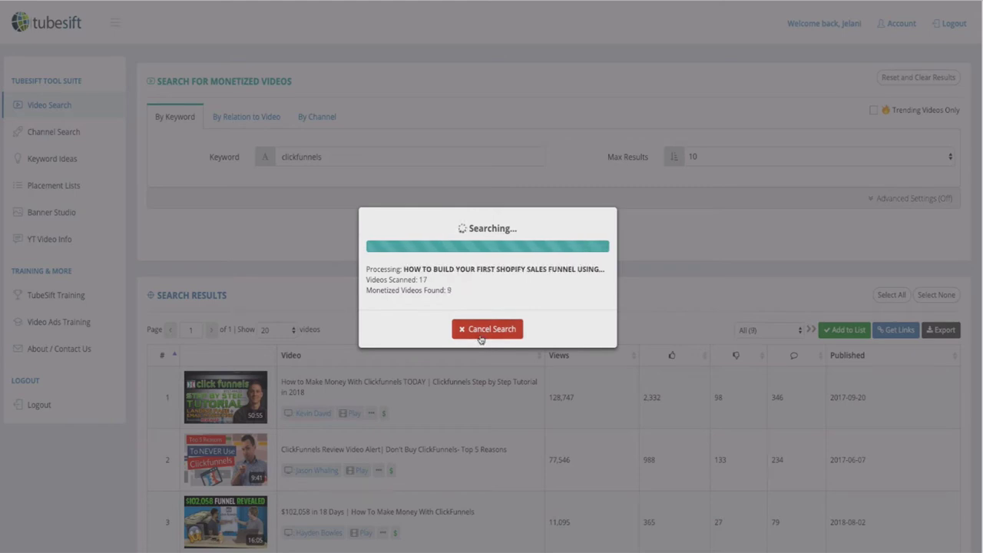
# - Look through the clickfunnels video results, examining their view counts, likes, dislikes, comments and publication dates
pyautogui.scroll(-3, 498, 444)
pyautogui.scroll(-3, 497, 412)
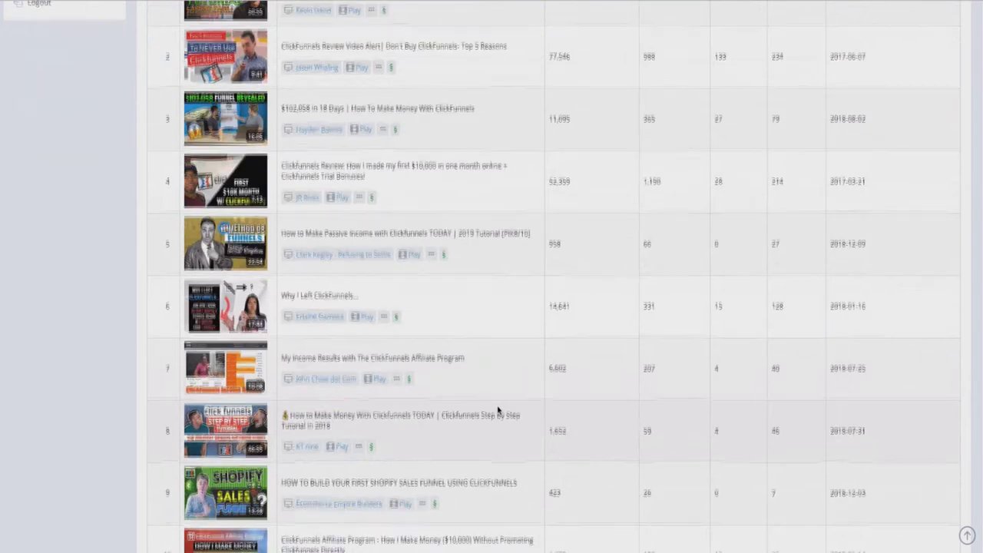
pyautogui.scroll(3, 407, 446)
pyautogui.scroll(1, 407, 448)
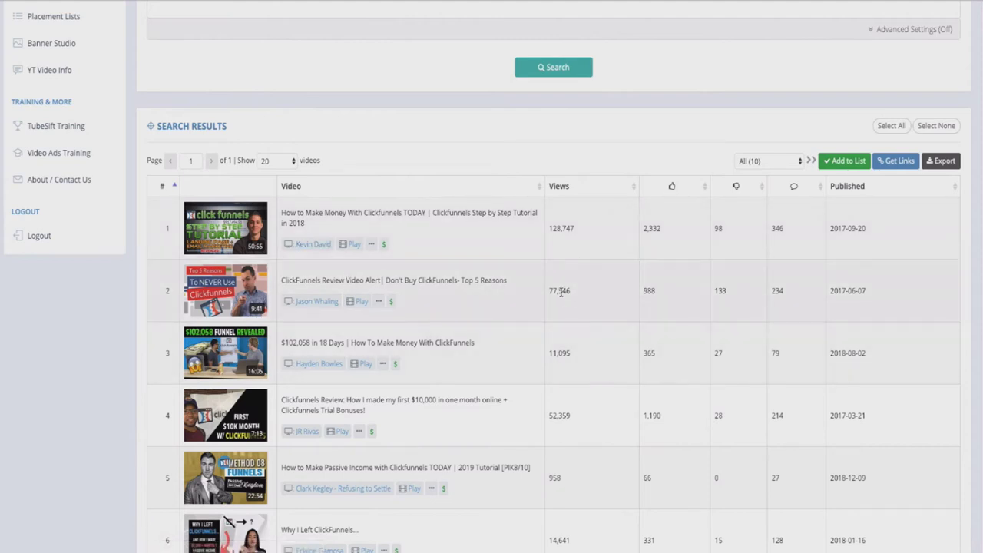
pyautogui.scroll(-1, 556, 326)
pyautogui.scroll(-1, 577, 356)
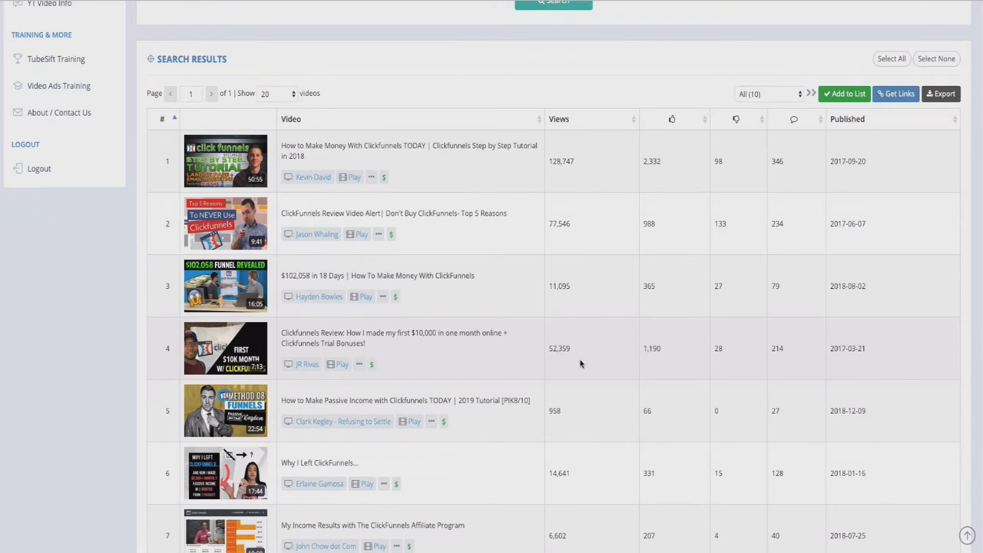
pyautogui.scroll(-1, 564, 347)
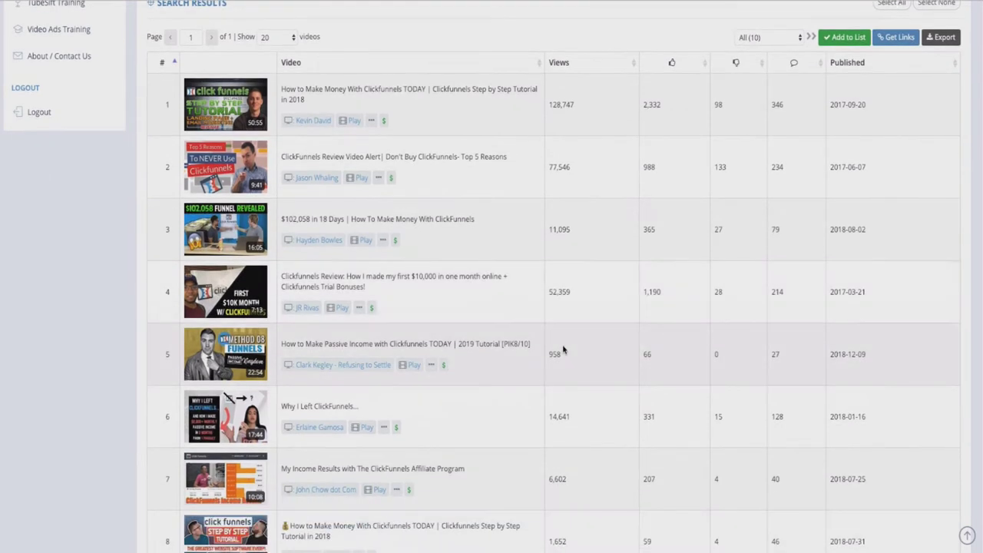
pyautogui.scroll(-1, 584, 393)
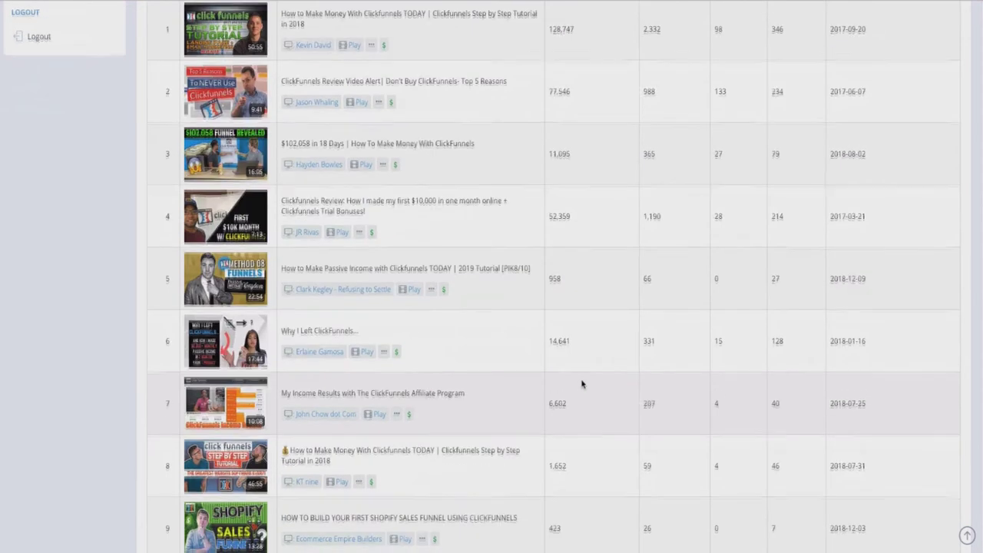
pyautogui.scroll(-1, 581, 384)
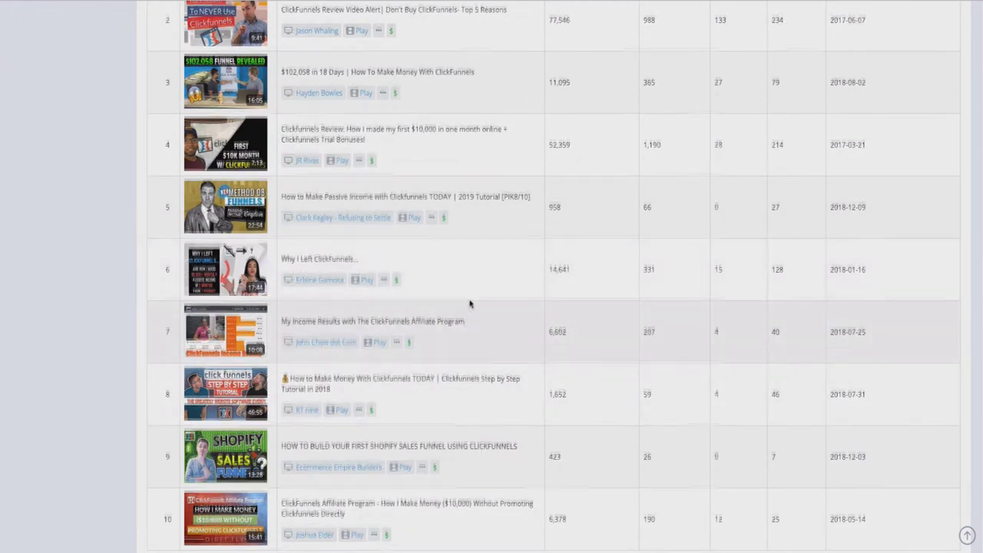
pyautogui.scroll(-1, 470, 304)
pyautogui.scroll(10, 472, 253)
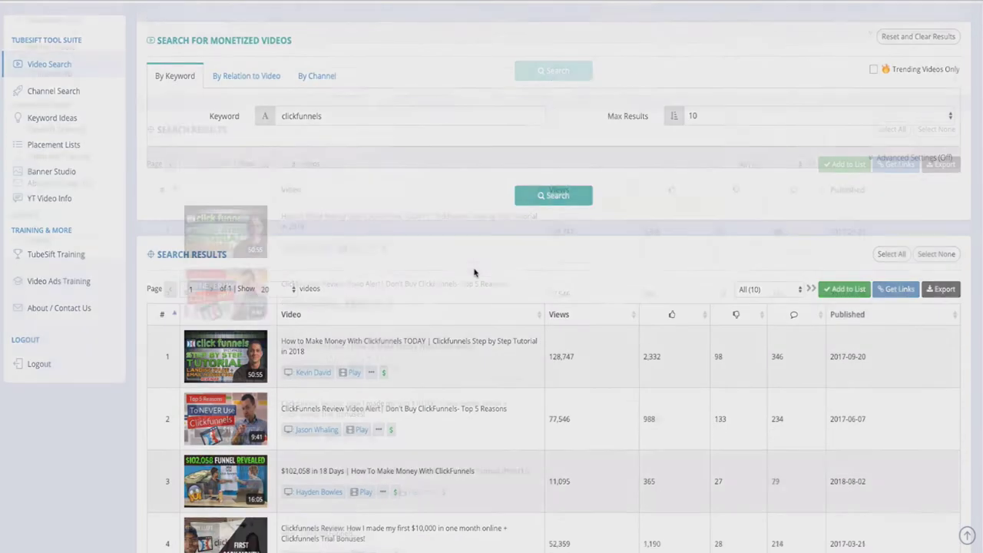
pyautogui.scroll(1, 474, 270)
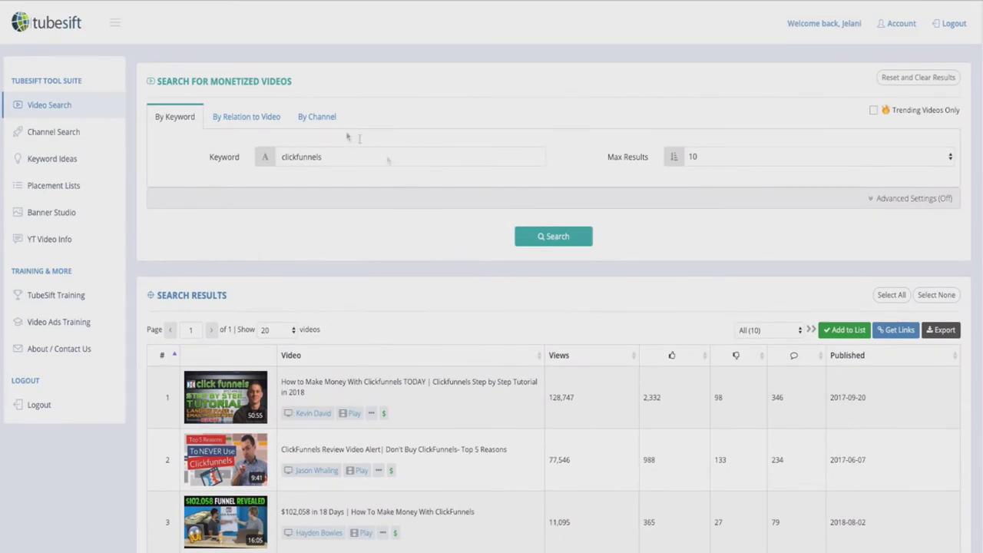
# - Replace the keyword with "screenflow" and run the monetized video search again
pyautogui.moveTo(329, 157); pyautogui.dragTo(250, 155)
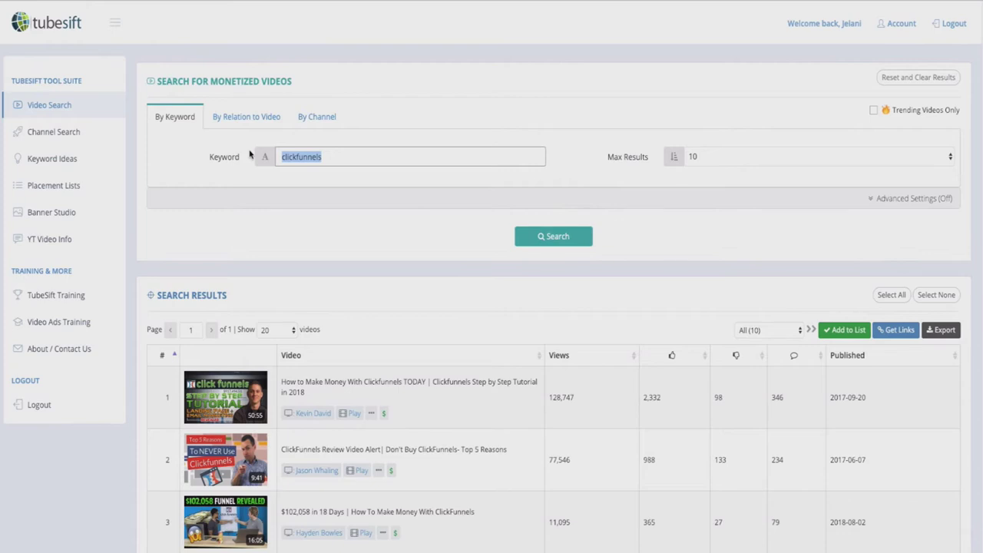
pyautogui.write('screenflow')
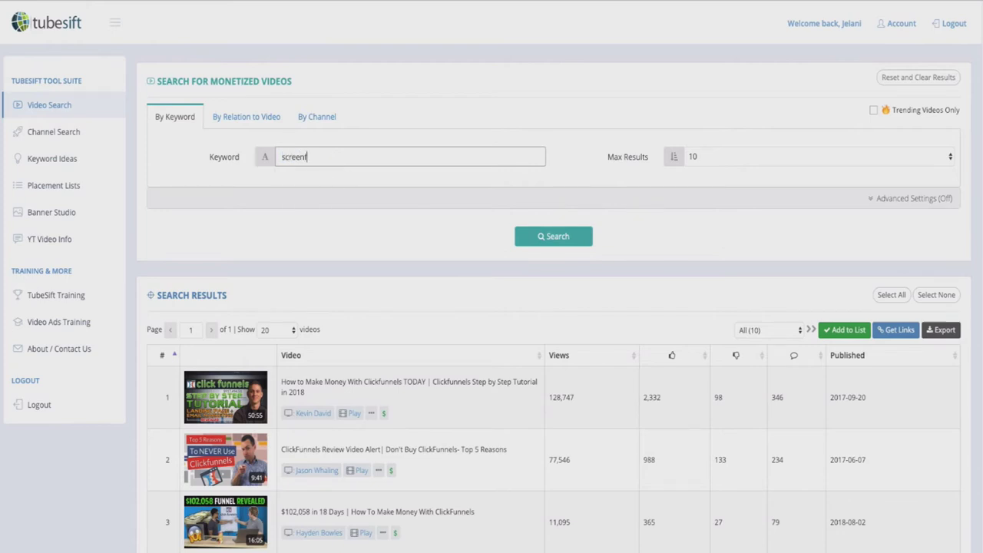
pyautogui.click(538, 238)
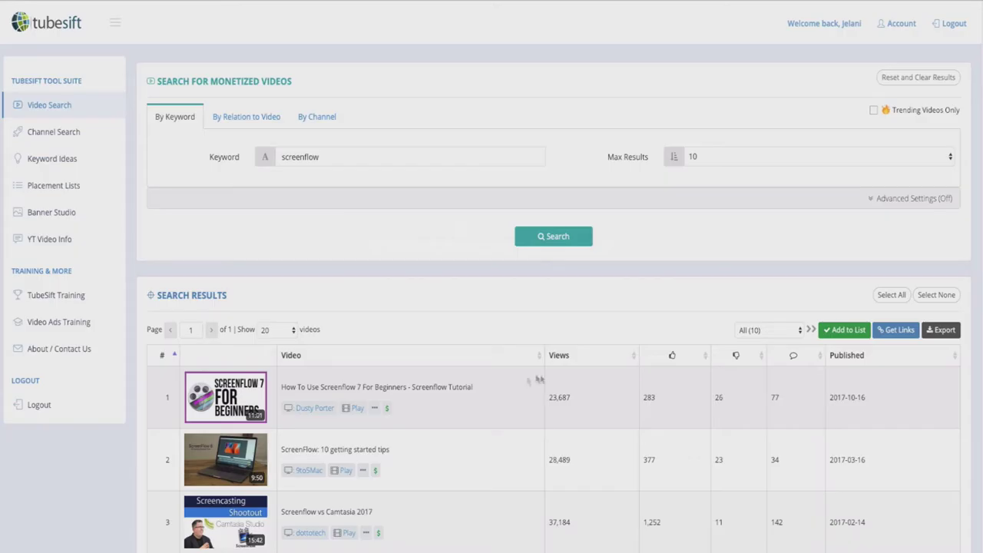
pyautogui.moveTo(373, 413)
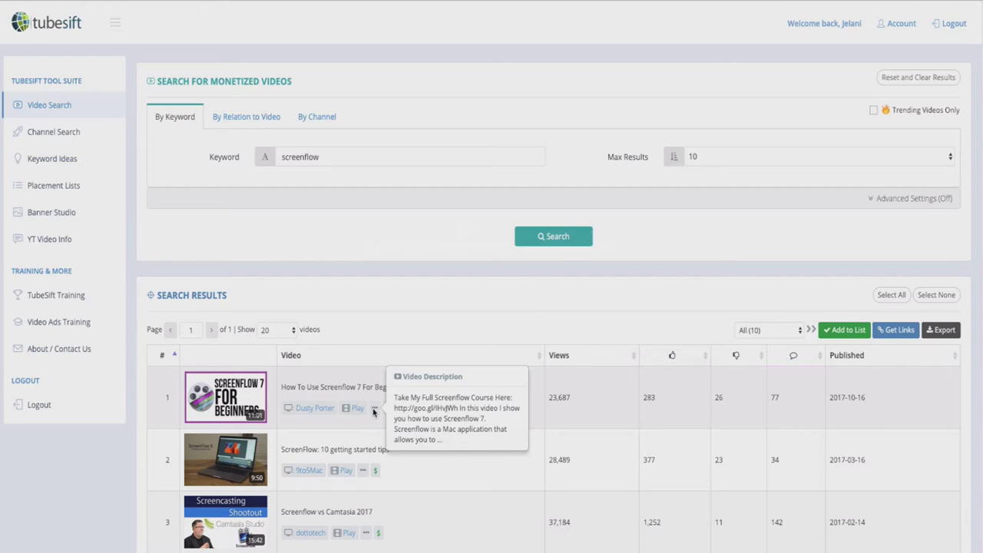
pyautogui.scroll(-1, 358, 388)
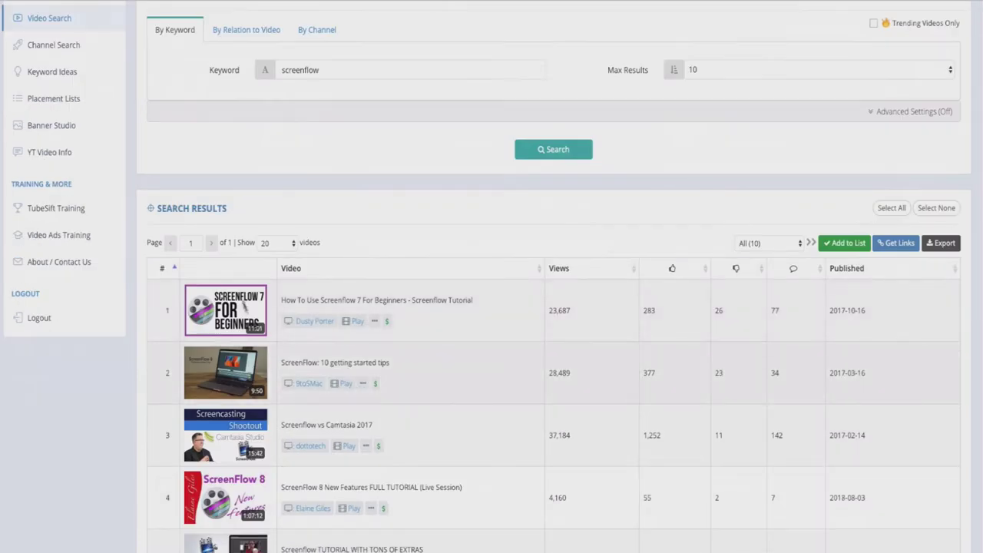
pyautogui.click(227, 309)
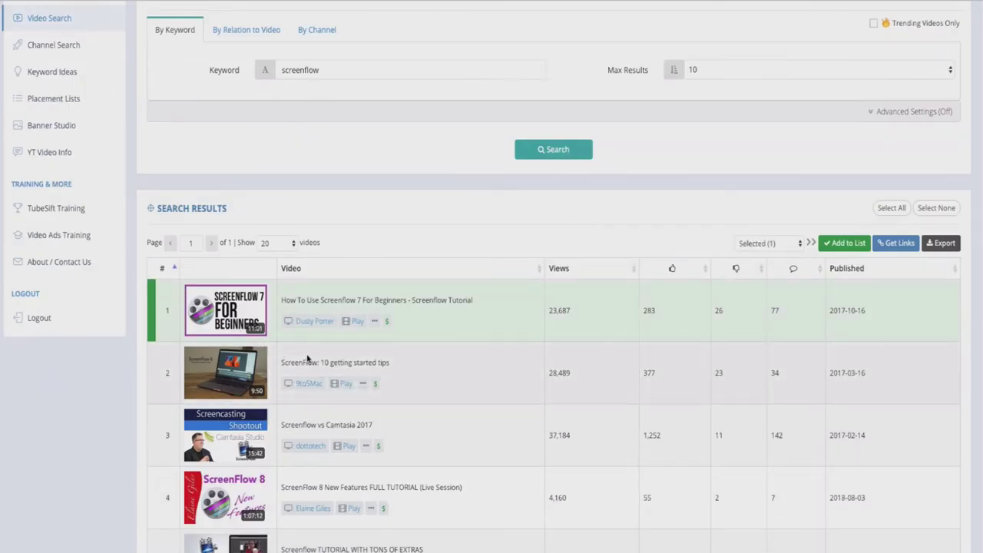
pyautogui.scroll(-1, 307, 359)
pyautogui.scroll(2, 331, 357)
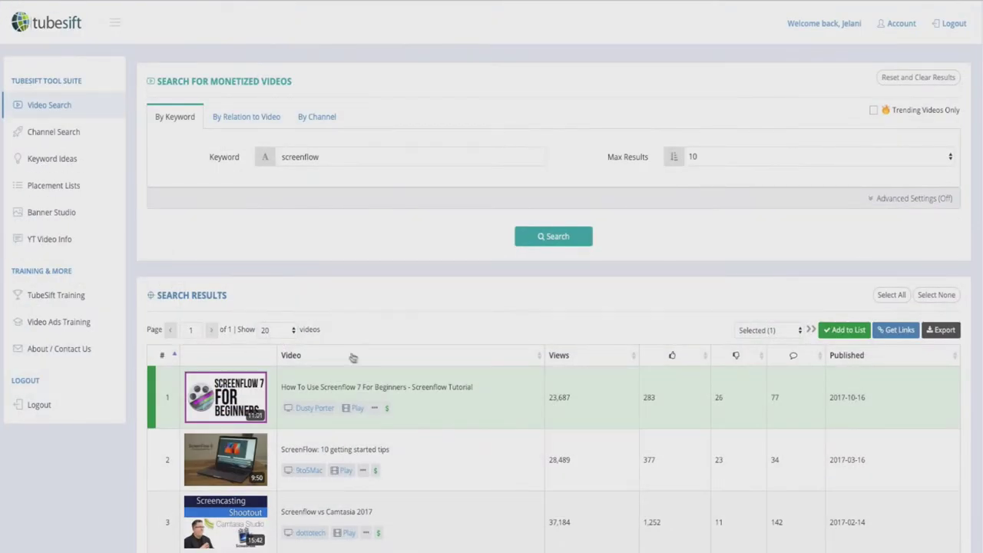
pyautogui.click(204, 388)
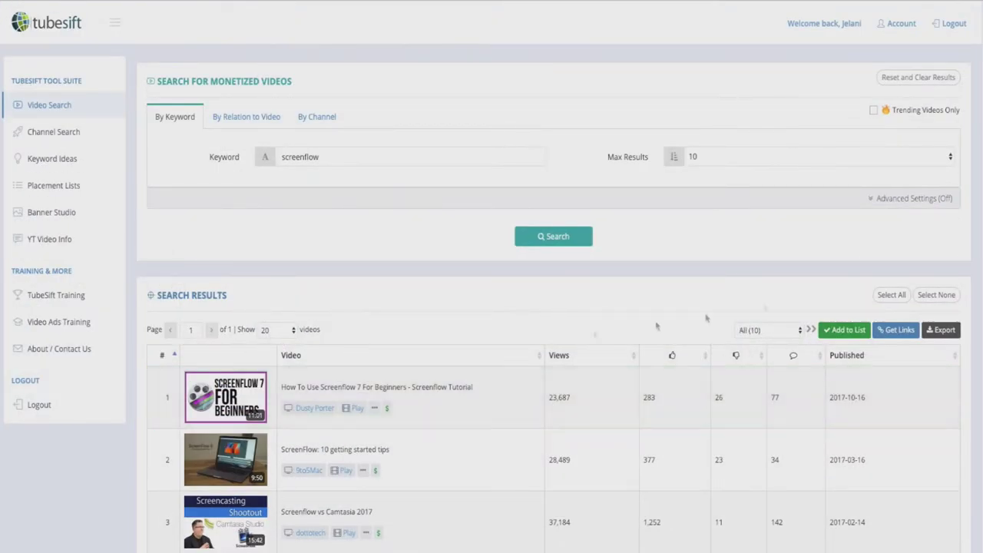
# - Select all the screenflow video results and add them to a new list named "Screenflow"
pyautogui.click(890, 297)
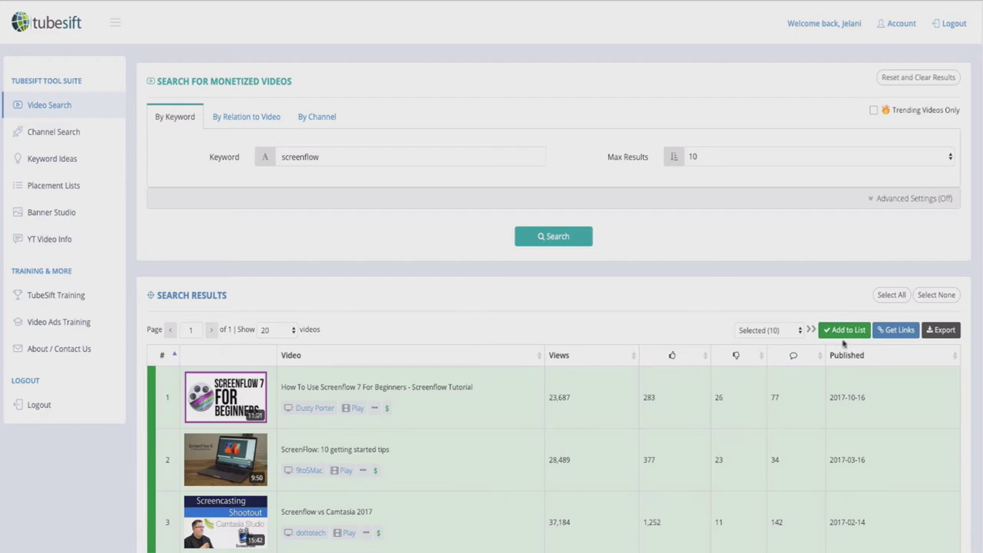
pyautogui.click(835, 337)
pyautogui.click(461, 281)
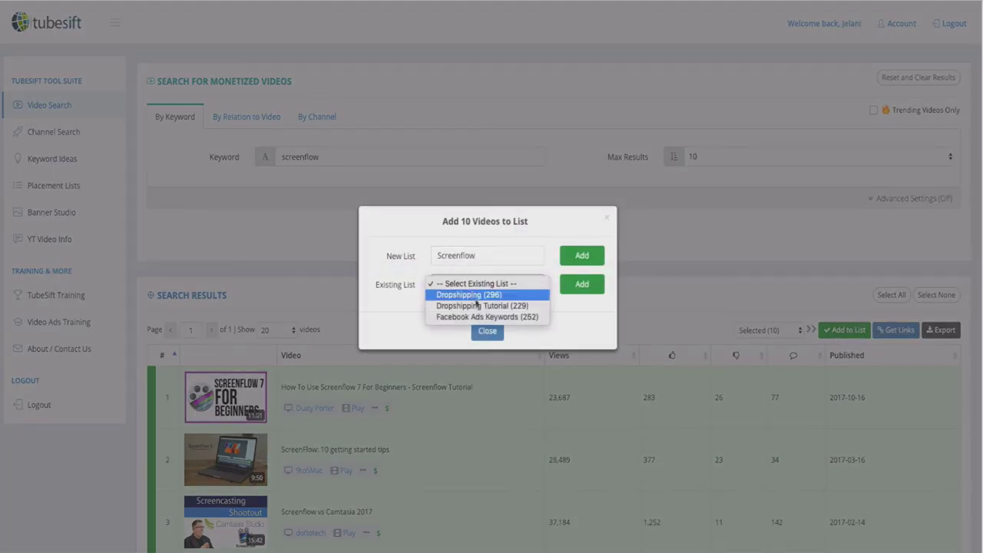
pyautogui.click(408, 301)
pyautogui.doubleClick(467, 258)
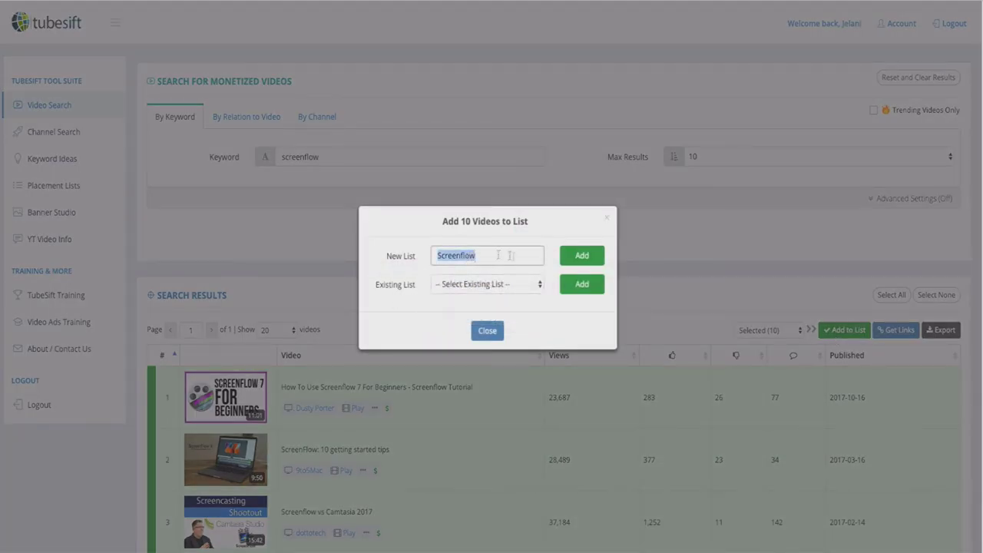
pyautogui.click(585, 258)
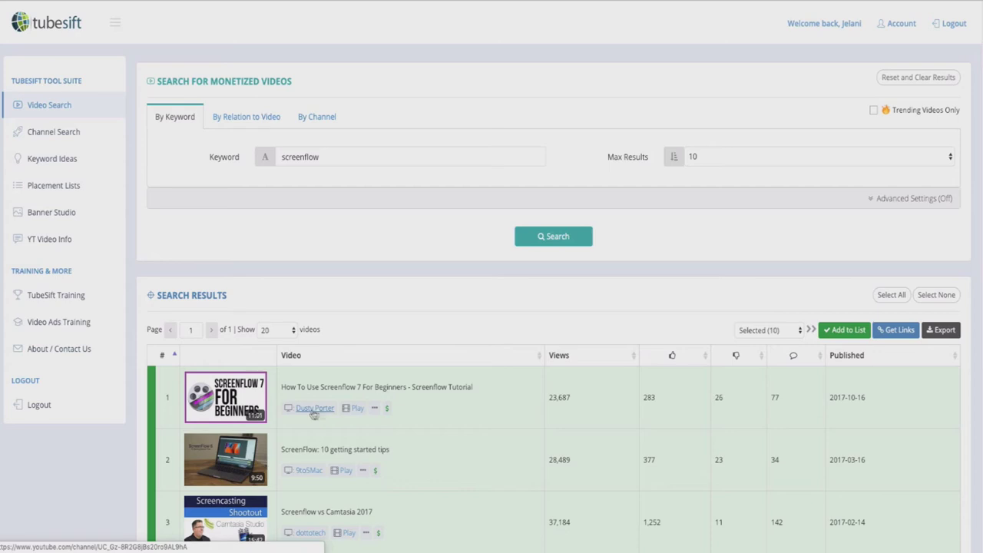
# - Open the video "How To Use Screenflow 7 For Beginners" on YouTube, pause it and examine the page below the player
pyautogui.click(359, 413)
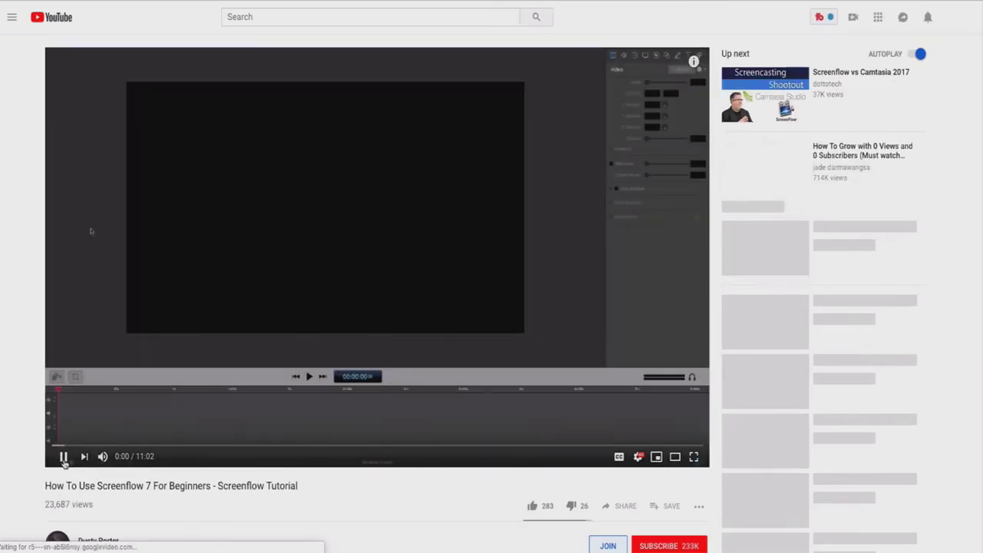
pyautogui.click(64, 457)
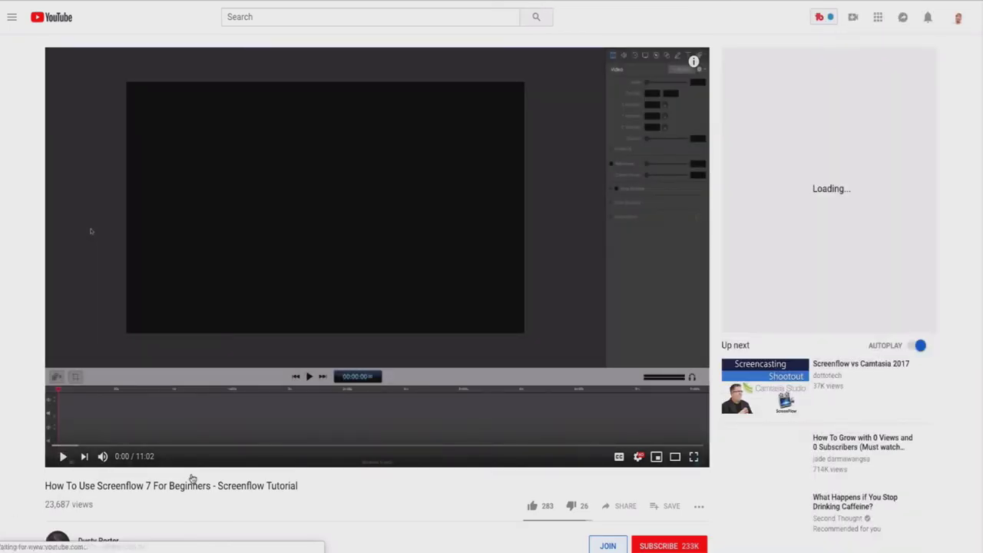
pyautogui.scroll(-3, 220, 456)
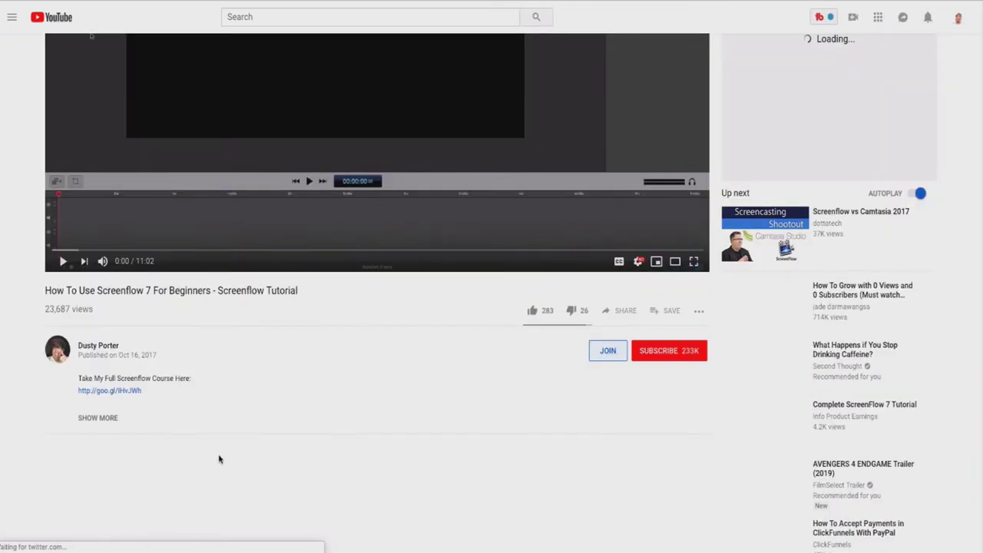
pyautogui.scroll(-5, 346, 344)
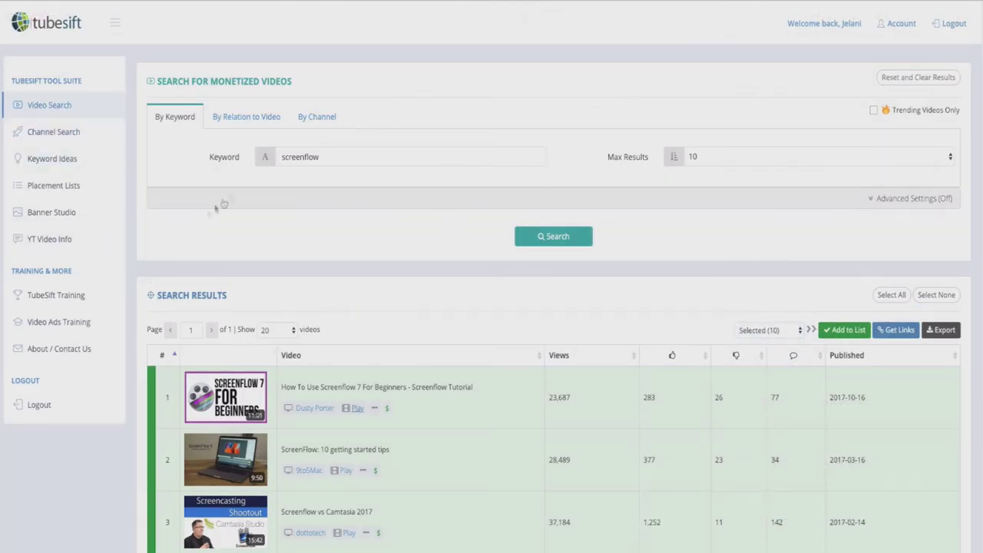
# - In TubeSift, generate keyword ideas for the base keyword "clickfunnels" and look through the suggested keywords
pyautogui.click(25, 165)
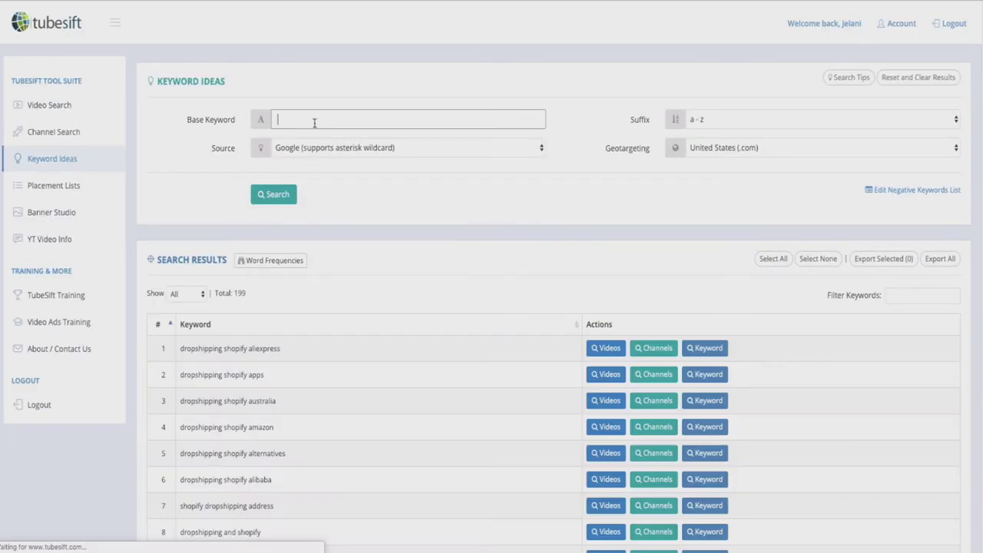
pyautogui.write('clickfunnels')
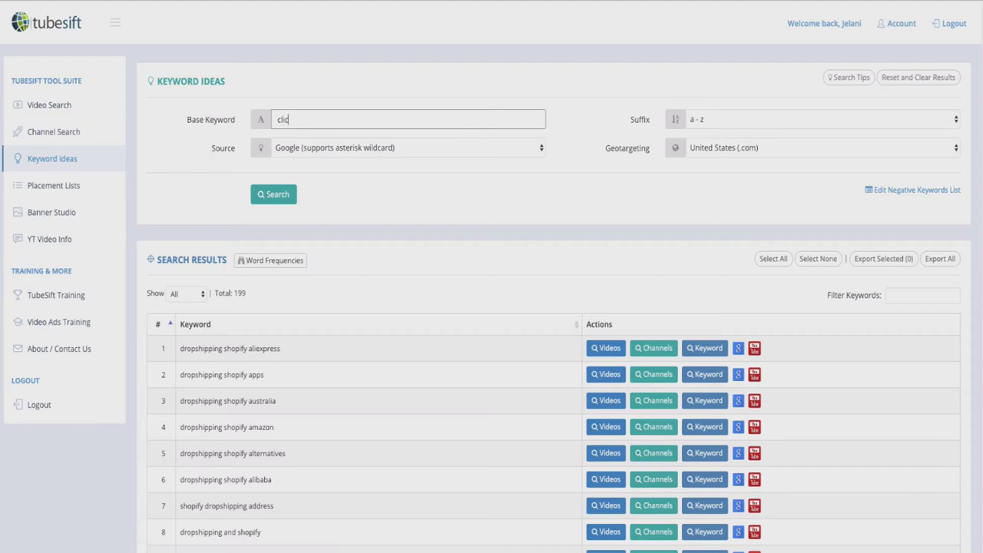
pyautogui.click(286, 194)
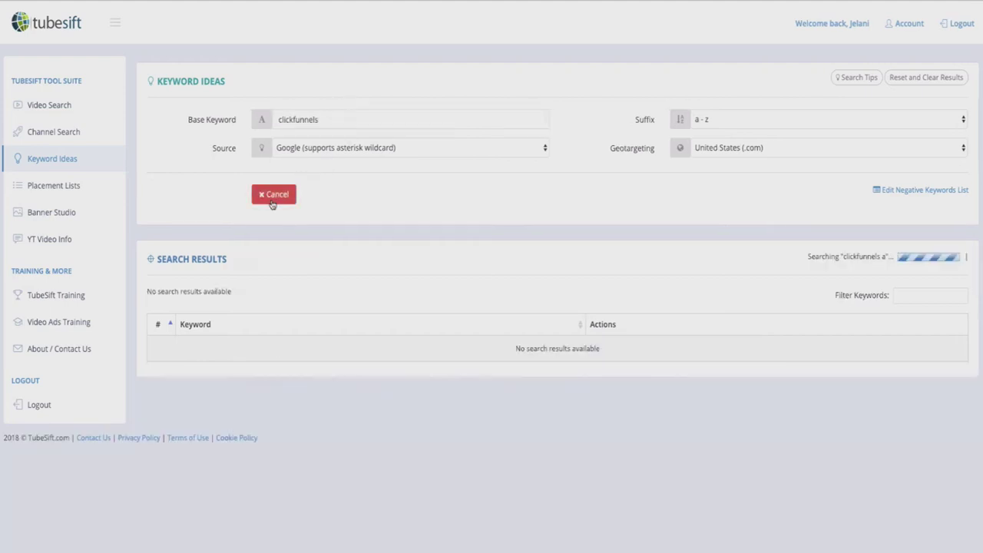
pyautogui.scroll(-5, 213, 363)
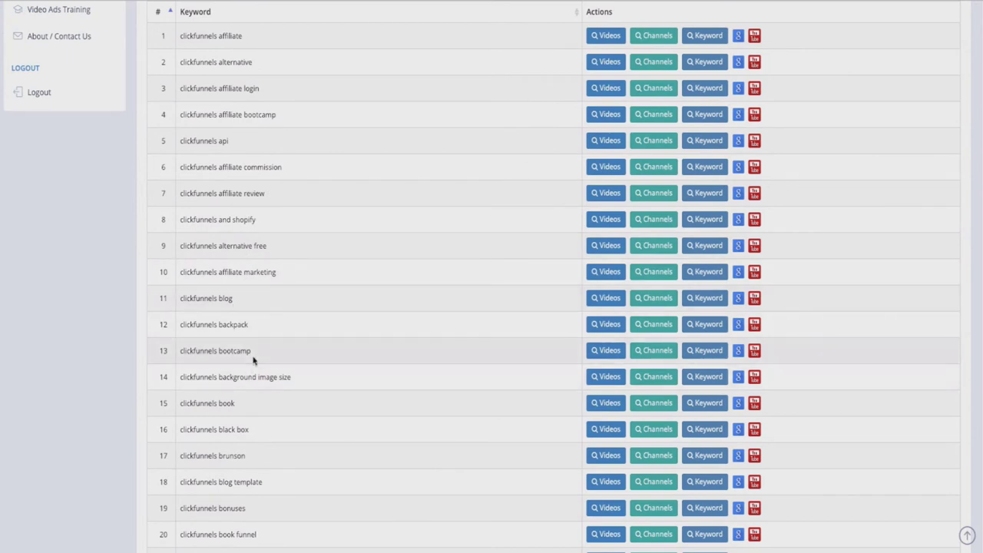
pyautogui.scroll(-3, 253, 359)
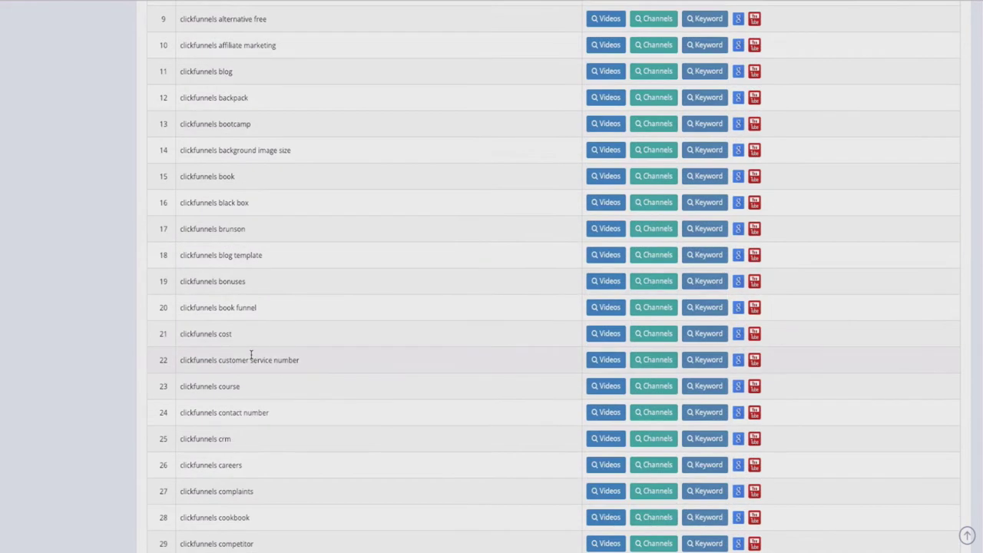
pyautogui.scroll(-1, 251, 357)
pyautogui.scroll(-3, 255, 354)
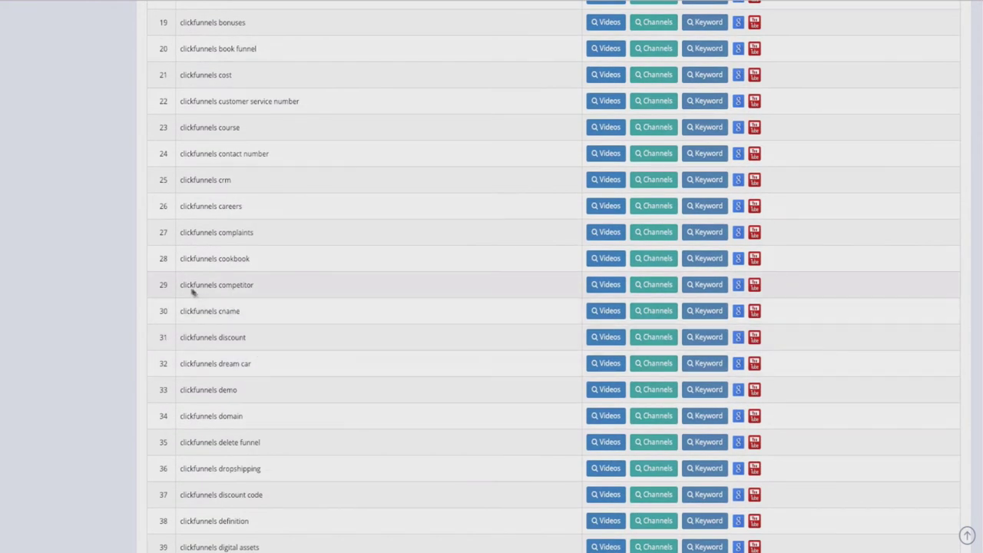
# - Examine the rest of the "clickfunnels" keyword suggestions down the list
pyautogui.moveTo(185, 338); pyautogui.dragTo(252, 350)
pyautogui.click(246, 367)
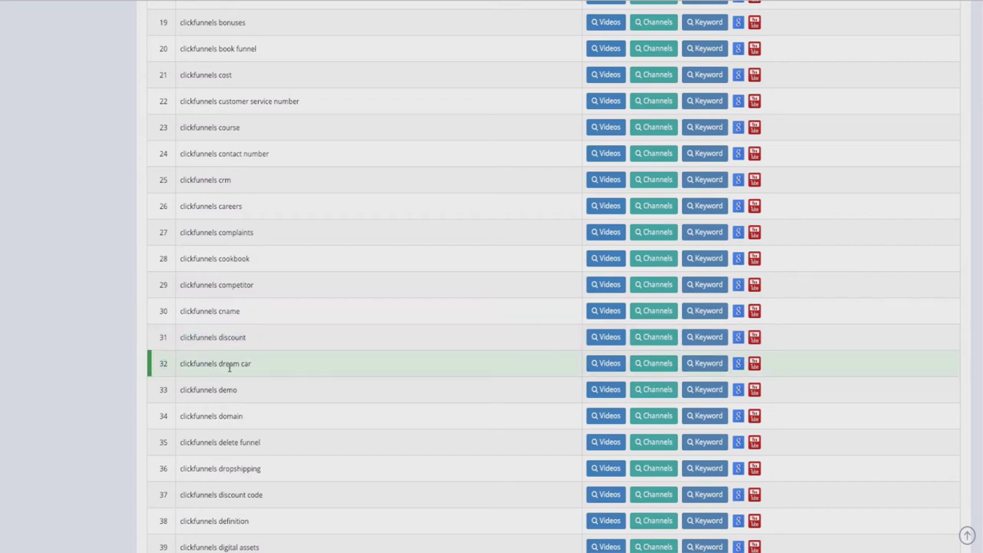
pyautogui.scroll(-1, 245, 362)
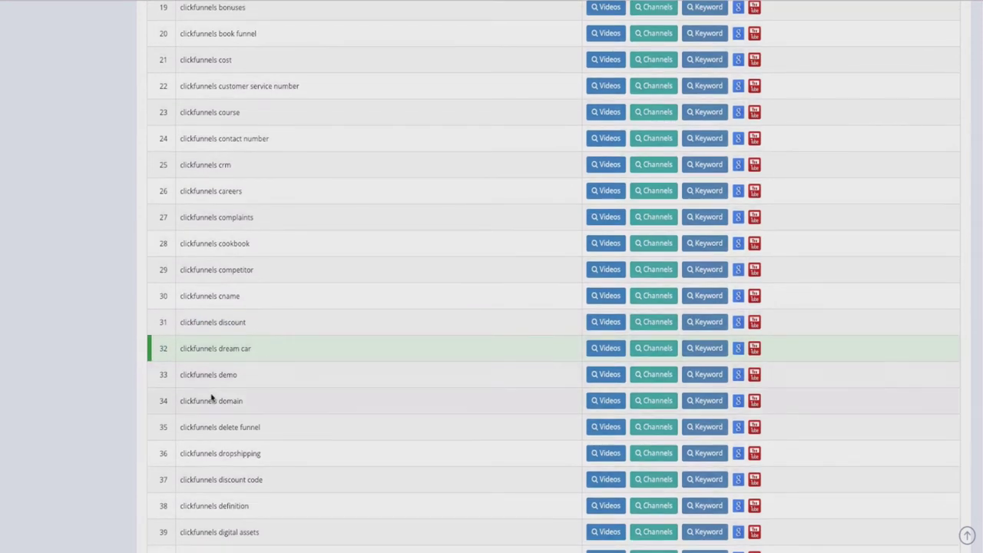
pyautogui.scroll(-4, 231, 395)
pyautogui.scroll(-8, 215, 384)
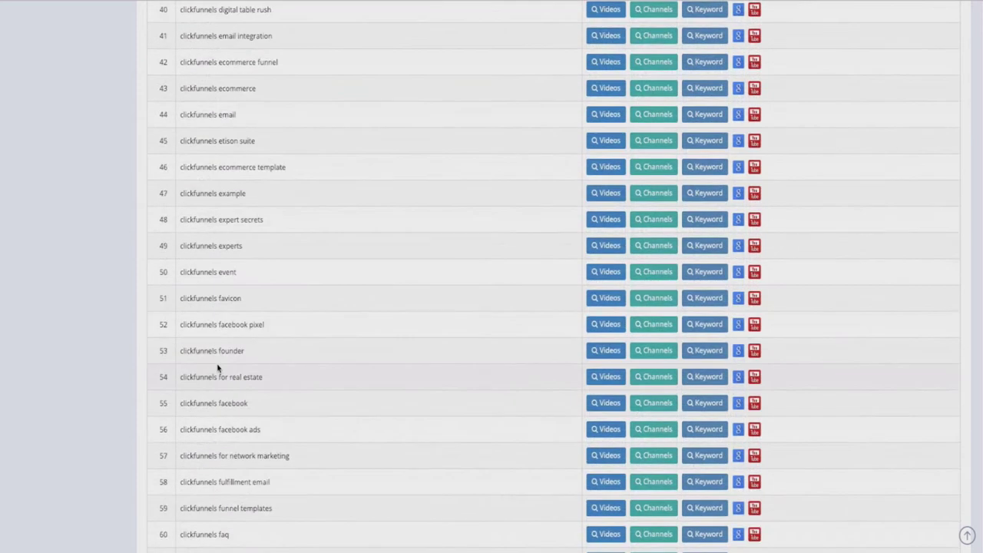
pyautogui.scroll(-13, 218, 368)
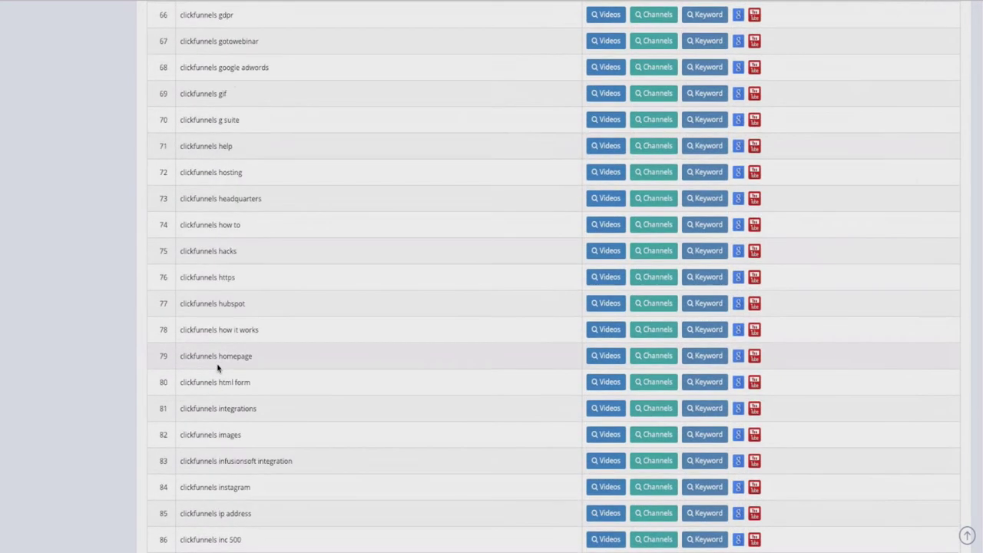
pyautogui.scroll(-6, 217, 367)
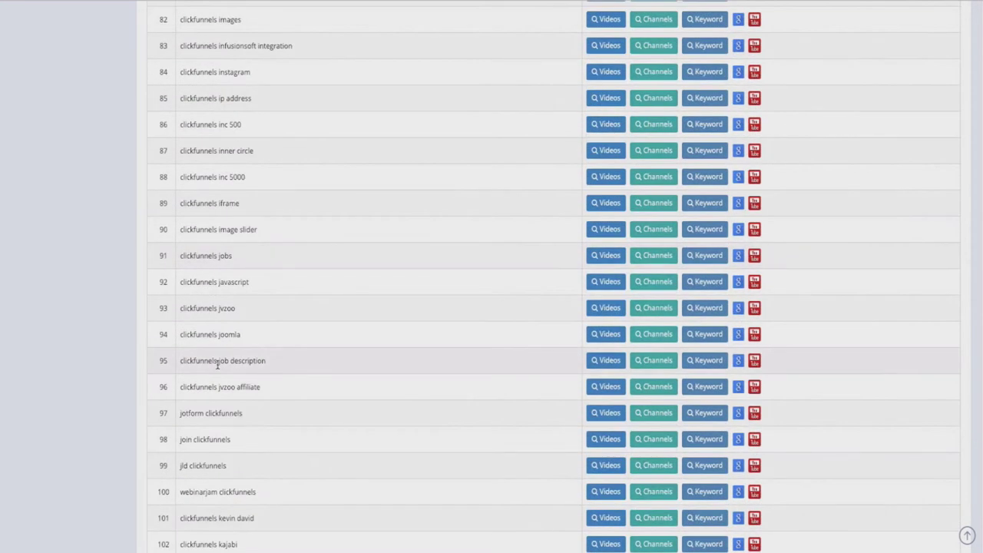
pyautogui.scroll(-17, 221, 386)
pyautogui.scroll(20, 253, 389)
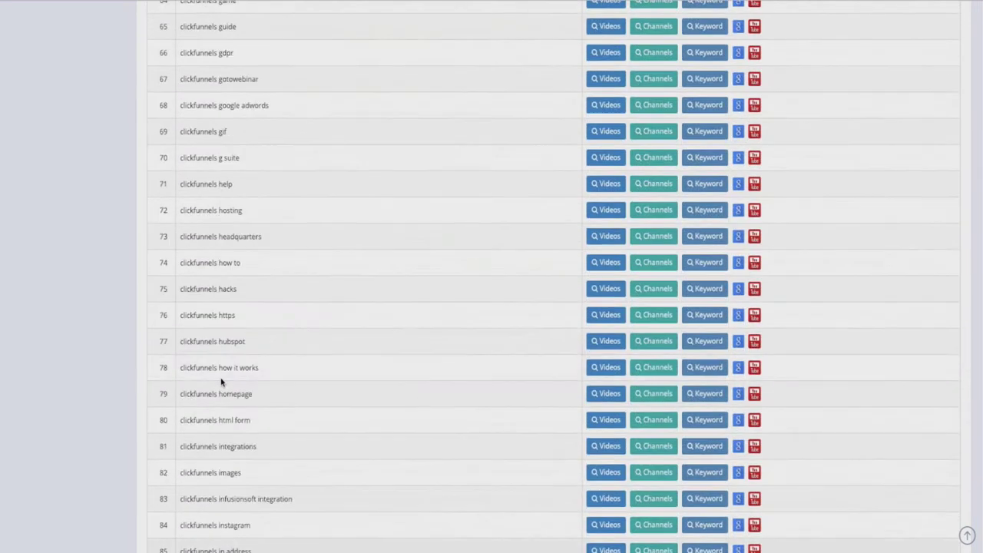
pyautogui.scroll(16, 221, 379)
# - Generate keyword ideas for the base keyword "clickfunnels for"
pyautogui.click(331, 122)
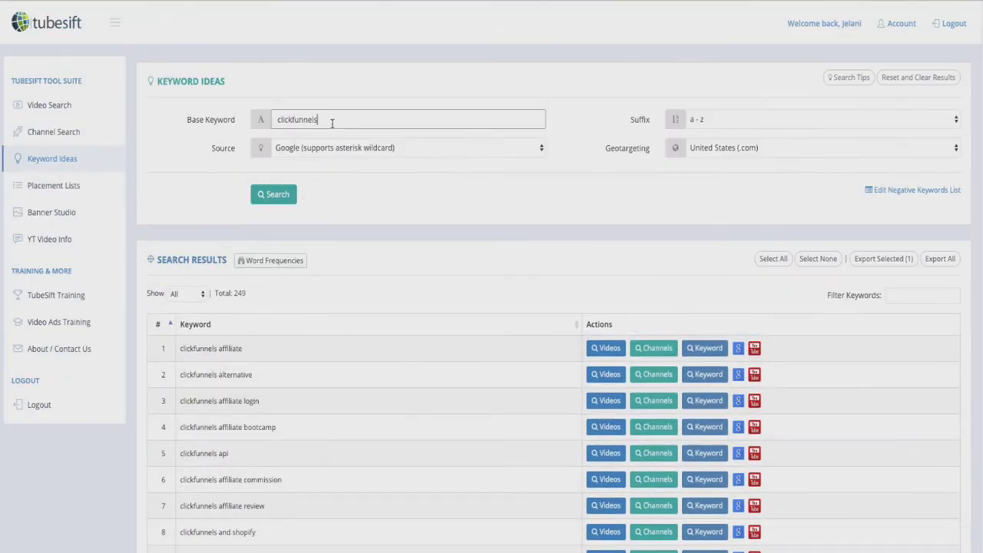
pyautogui.click(280, 195)
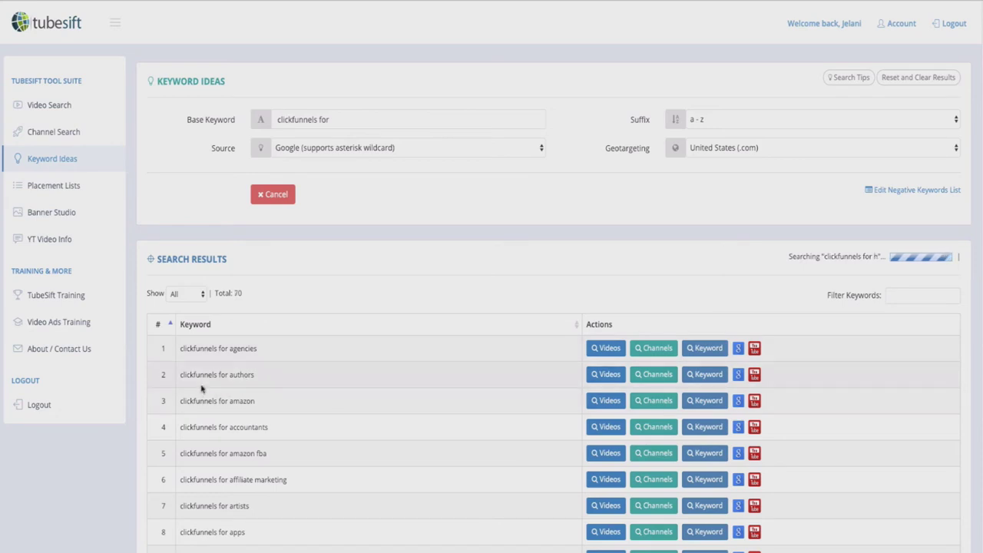
# - Look through the "clickfunnels for" suggestions for target audiences and niches
pyautogui.scroll(-1, 300, 398)
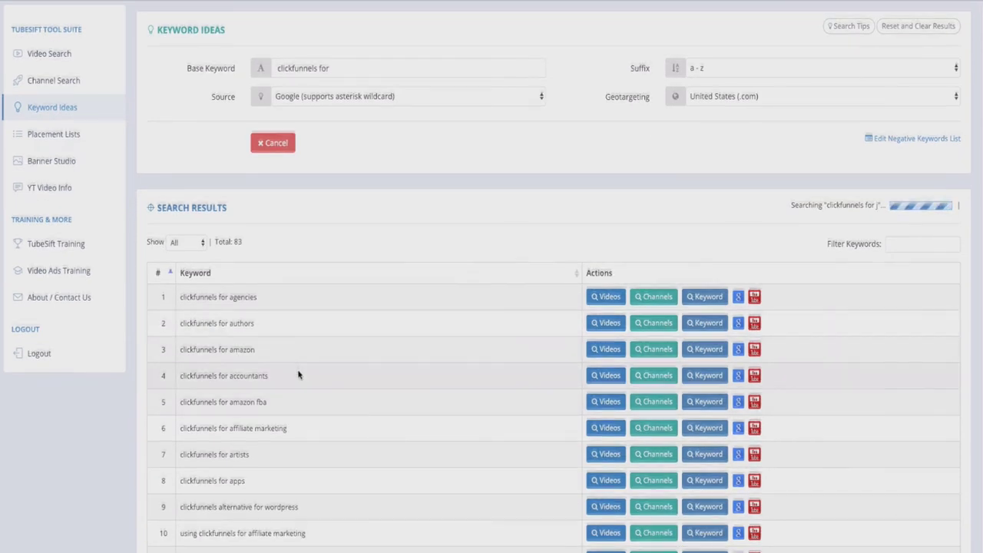
pyautogui.scroll(-1, 291, 370)
pyautogui.scroll(-3, 299, 357)
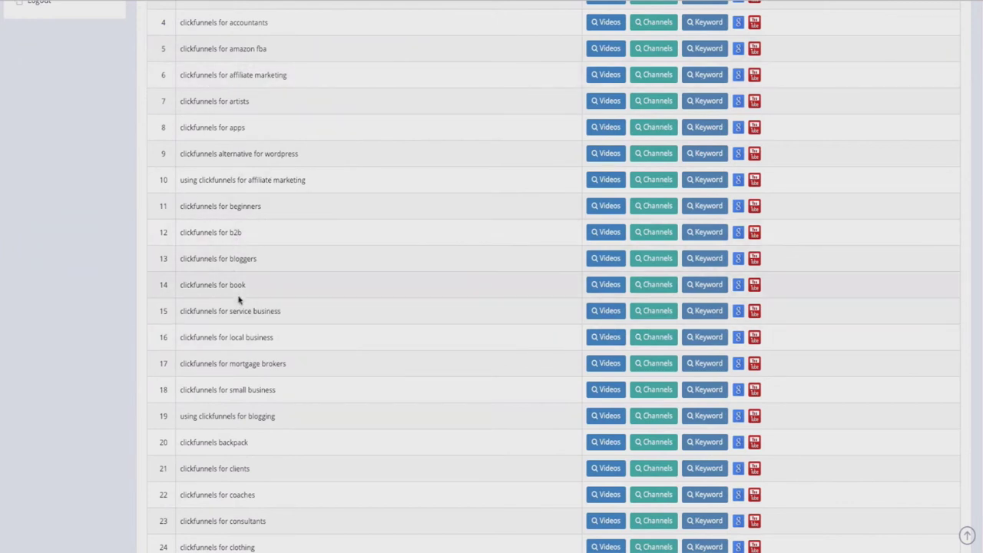
pyautogui.scroll(4, 240, 281)
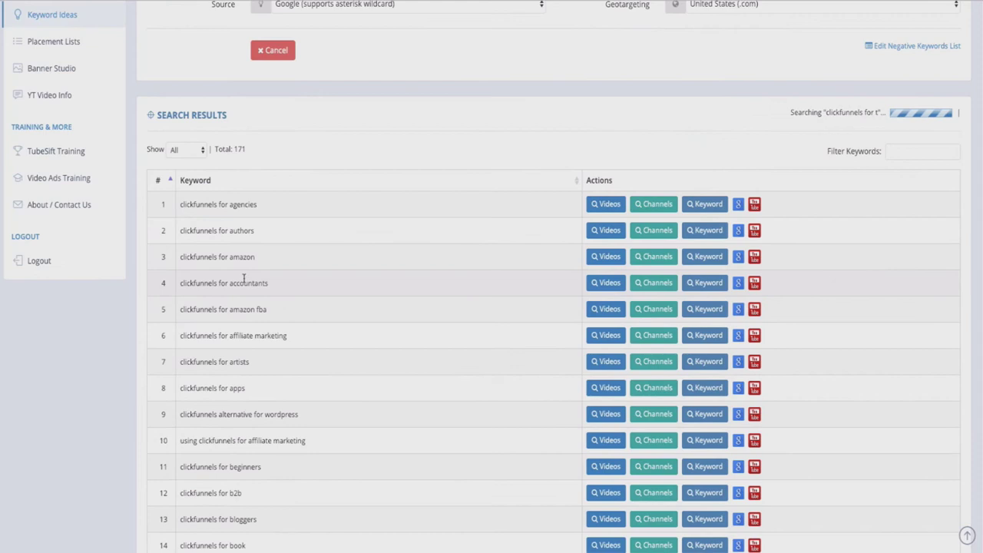
pyautogui.scroll(-8, 234, 307)
pyautogui.scroll(-5, 233, 330)
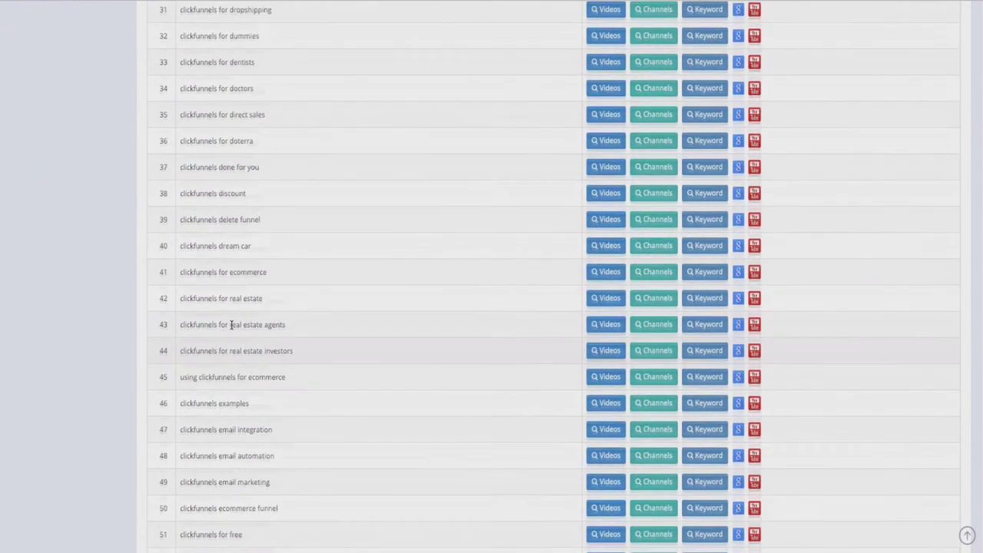
pyautogui.scroll(5, 235, 325)
pyautogui.scroll(3, 223, 85)
pyautogui.scroll(2, 206, 77)
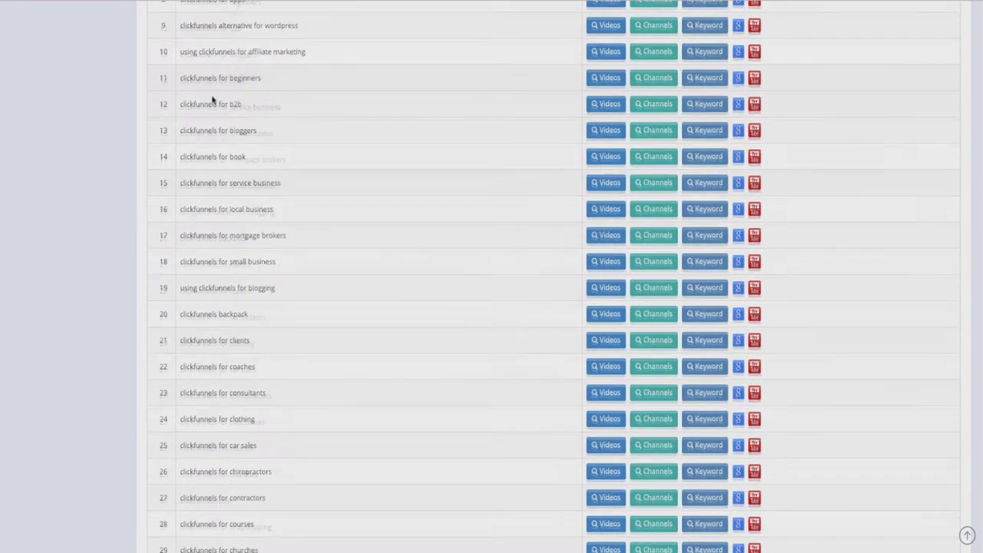
pyautogui.scroll(-5, 209, 243)
pyautogui.scroll(7, 223, 200)
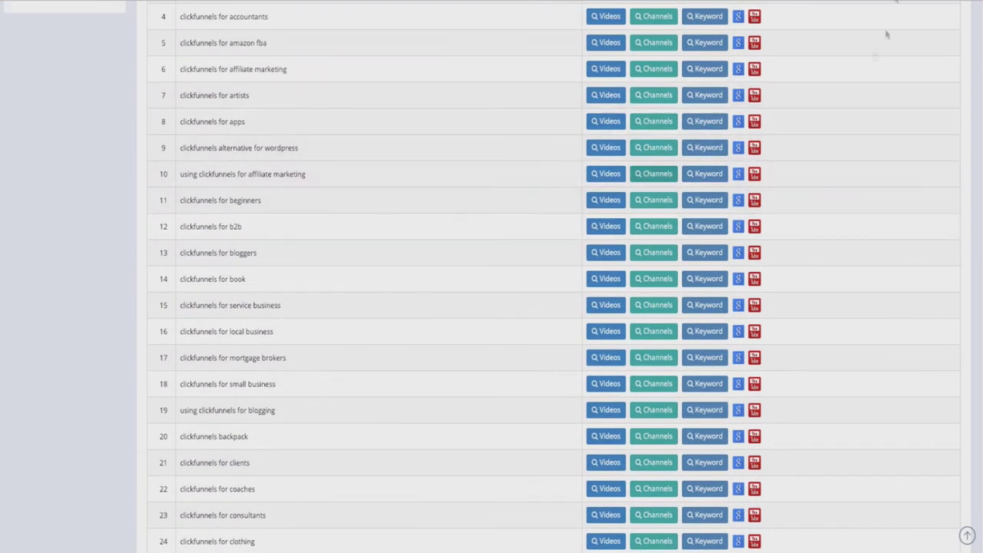
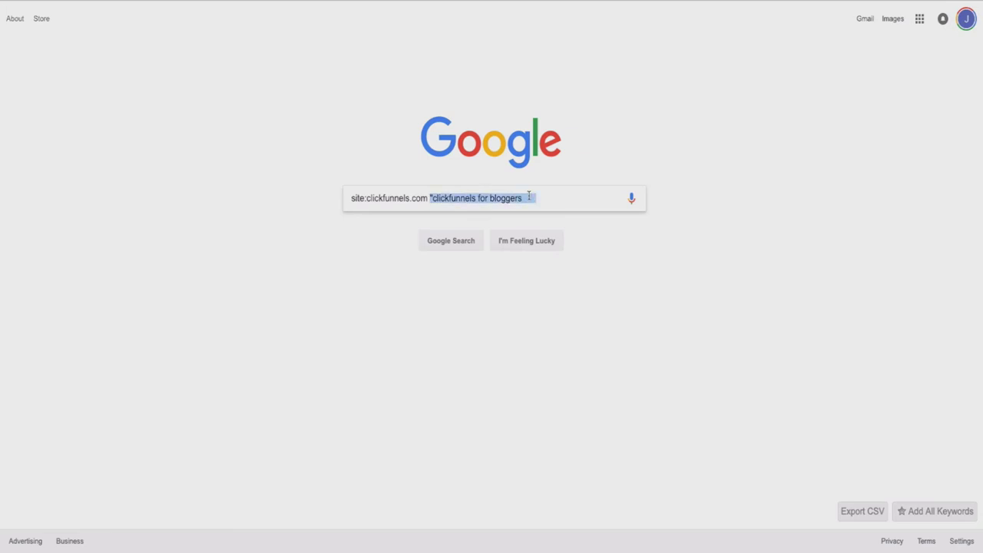
# - On Google, search for site:clickfunnels.com "blog" and look through the results
pyautogui.write('"blog"')
pyautogui.press('Return')
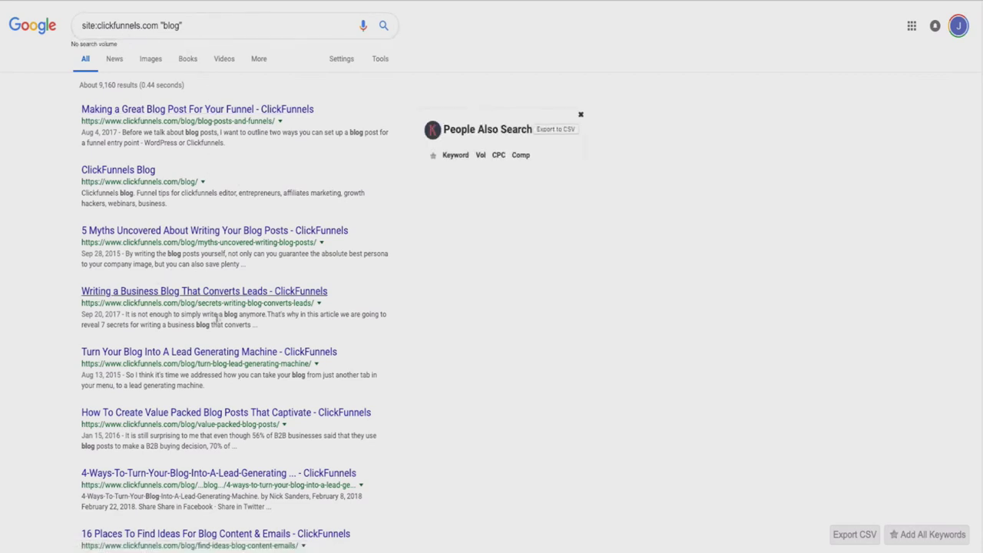
pyautogui.scroll(-1, 215, 311)
pyautogui.scroll(-1, 215, 313)
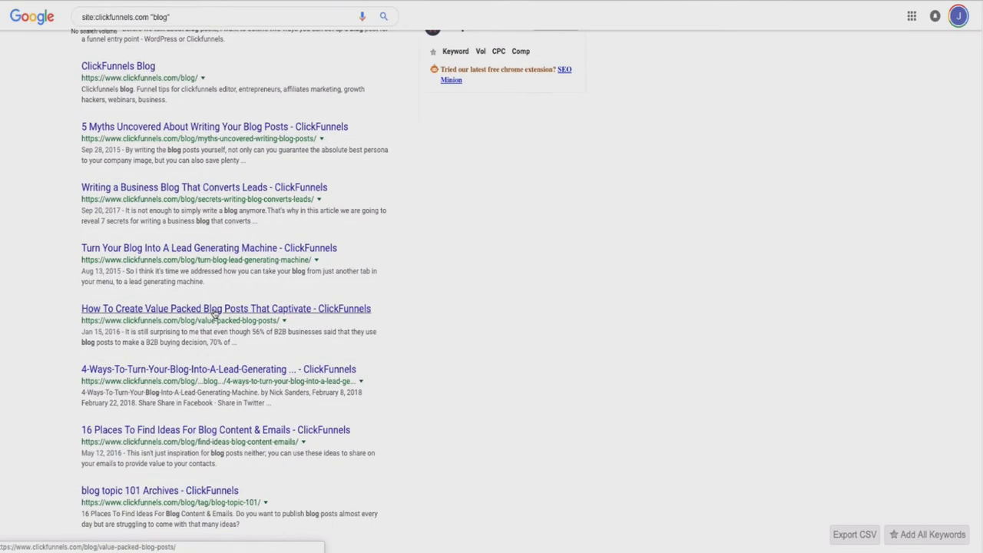
pyautogui.scroll(-1, 213, 312)
pyautogui.scroll(-7, 212, 309)
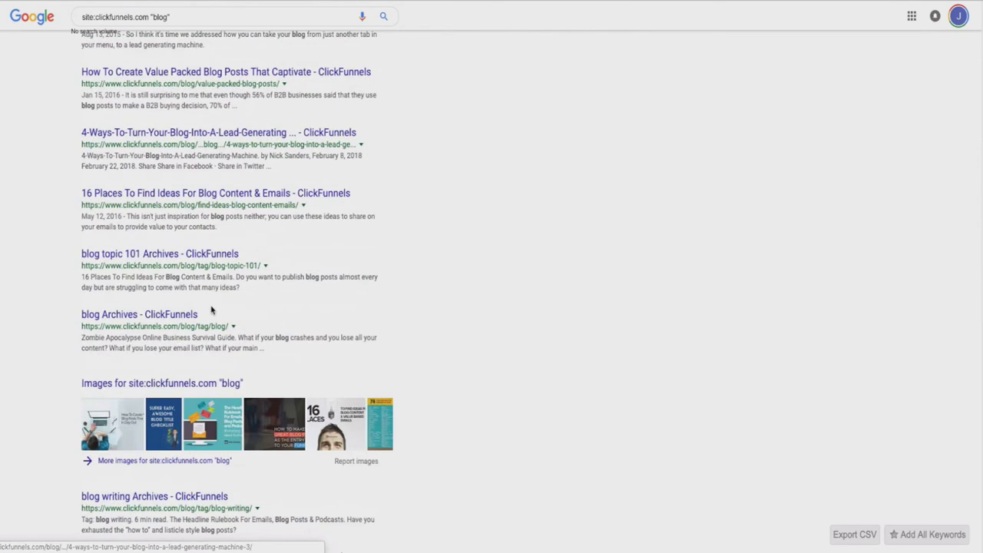
pyautogui.scroll(-1, 212, 309)
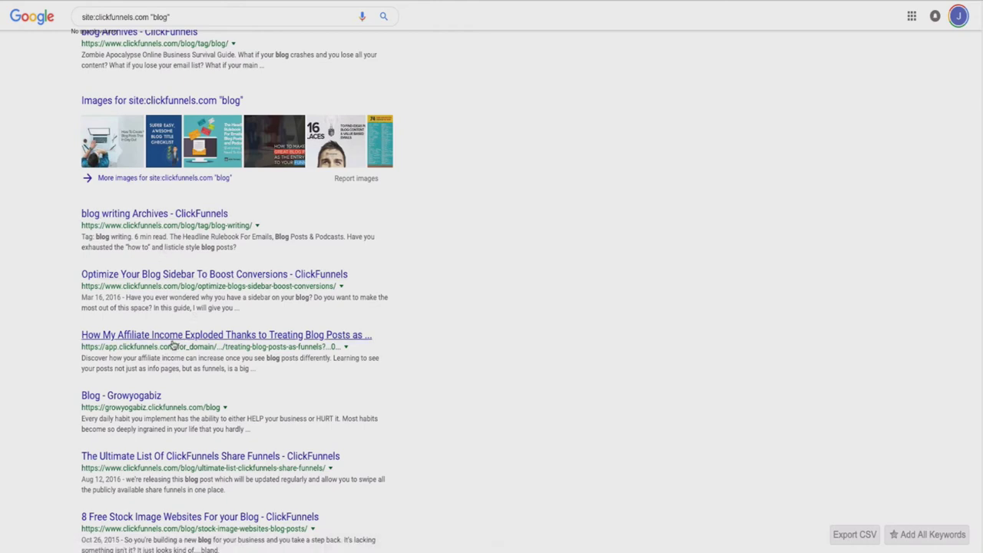
pyautogui.scroll(-1, 169, 347)
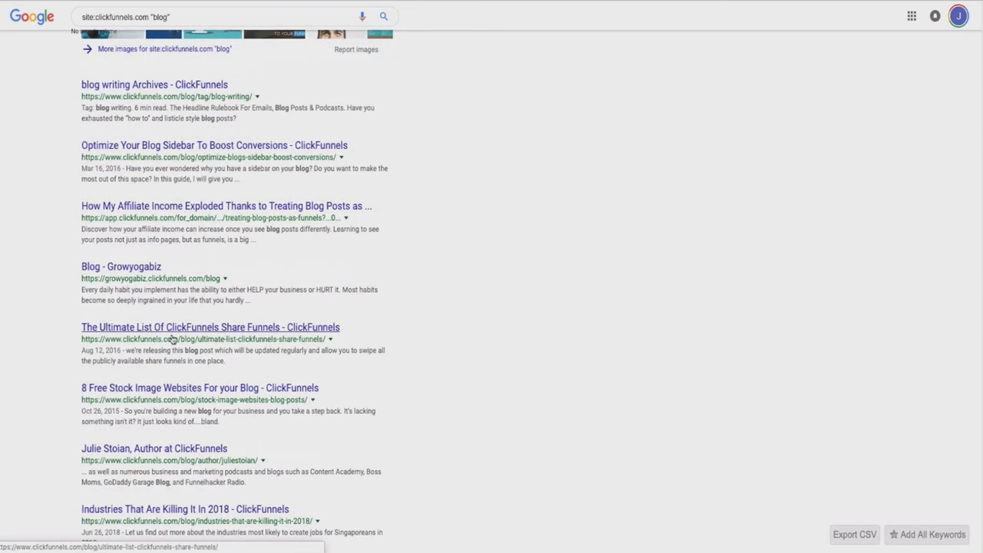
pyautogui.scroll(10, 172, 340)
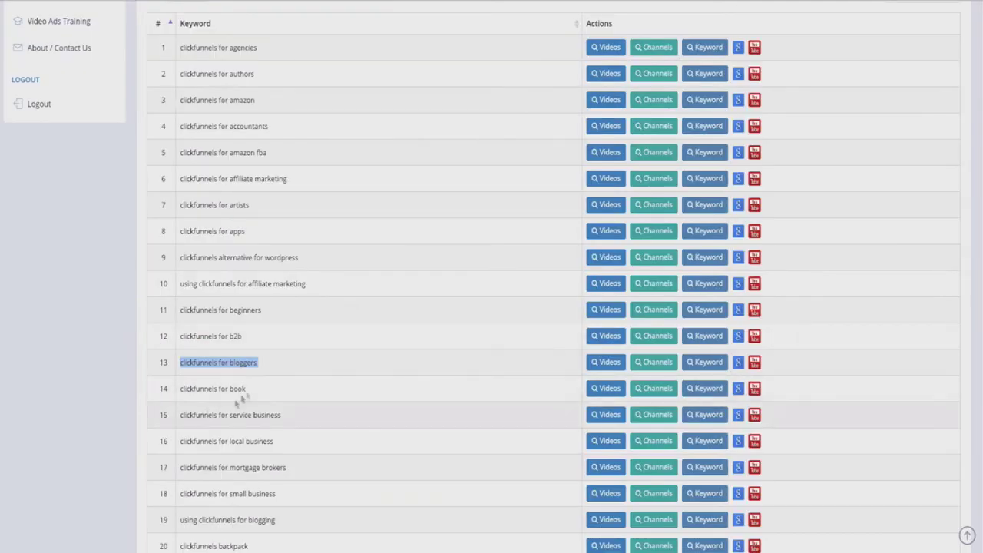
# - Return to the TubeSift keyword ideas and look for another niche below "clickfunnels for bloggers"
pyautogui.scroll(-3, 248, 381)
pyautogui.scroll(-1, 248, 378)
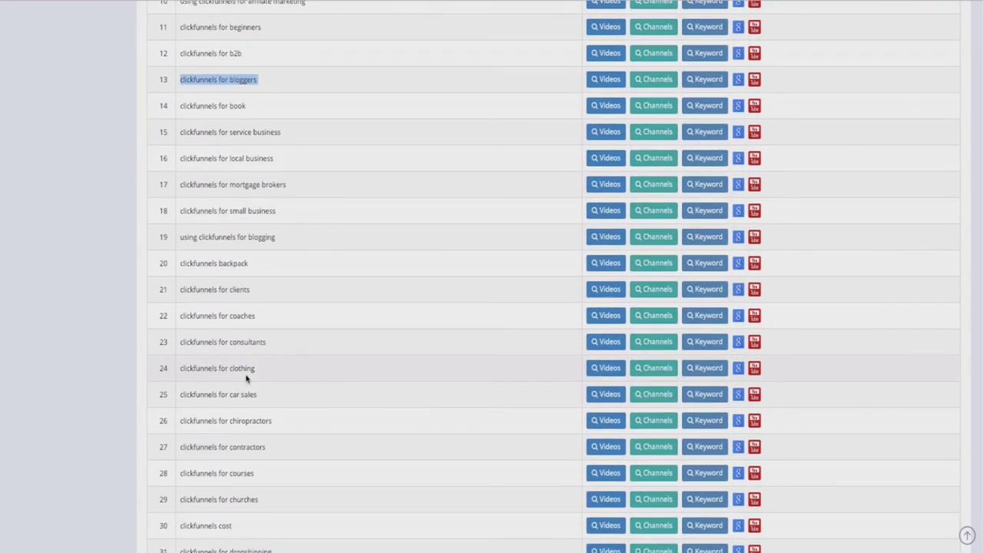
pyautogui.scroll(-1, 246, 375)
pyautogui.scroll(-2, 246, 372)
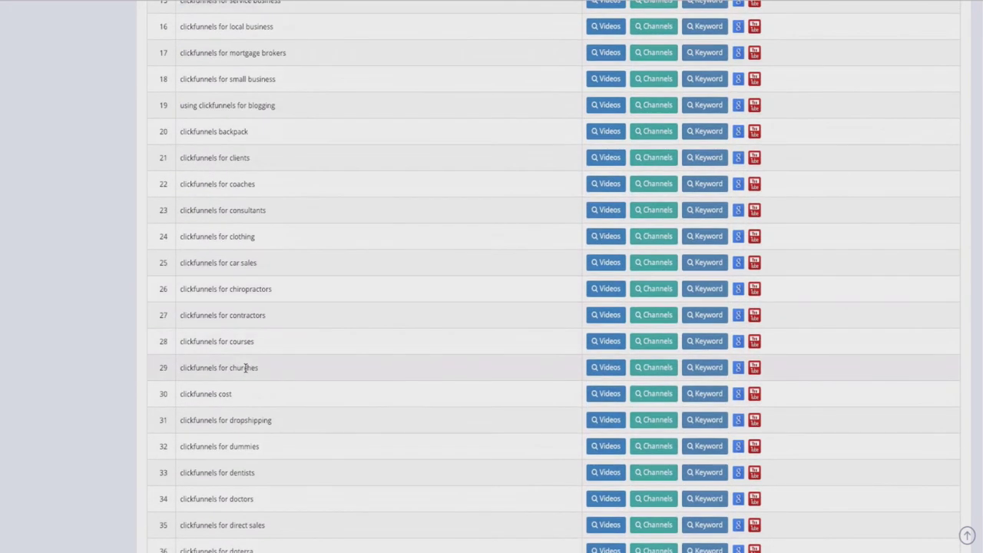
pyautogui.scroll(-1, 246, 372)
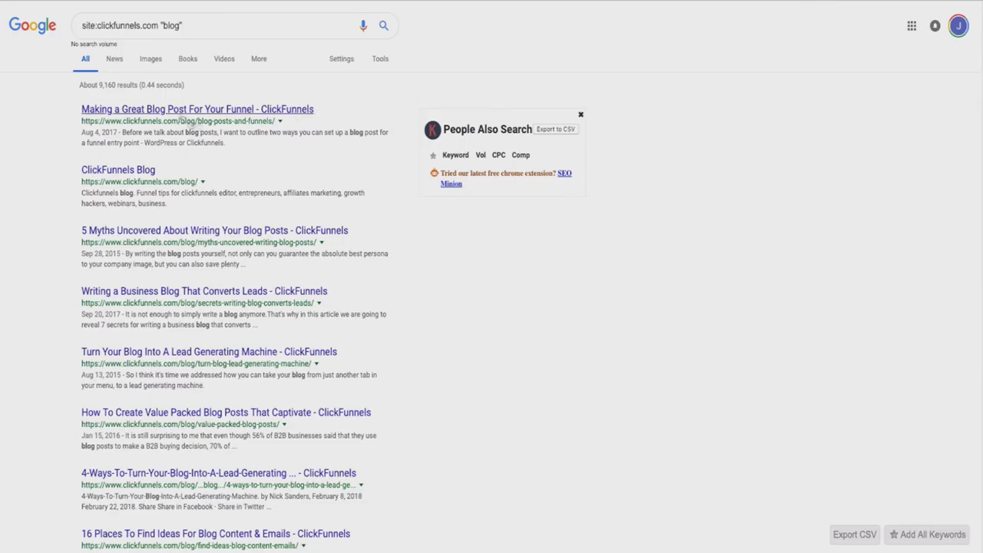
# - Change the Google search to site:clickfunnels.com "dentist" and look over the results
pyautogui.doubleClick(172, 25)
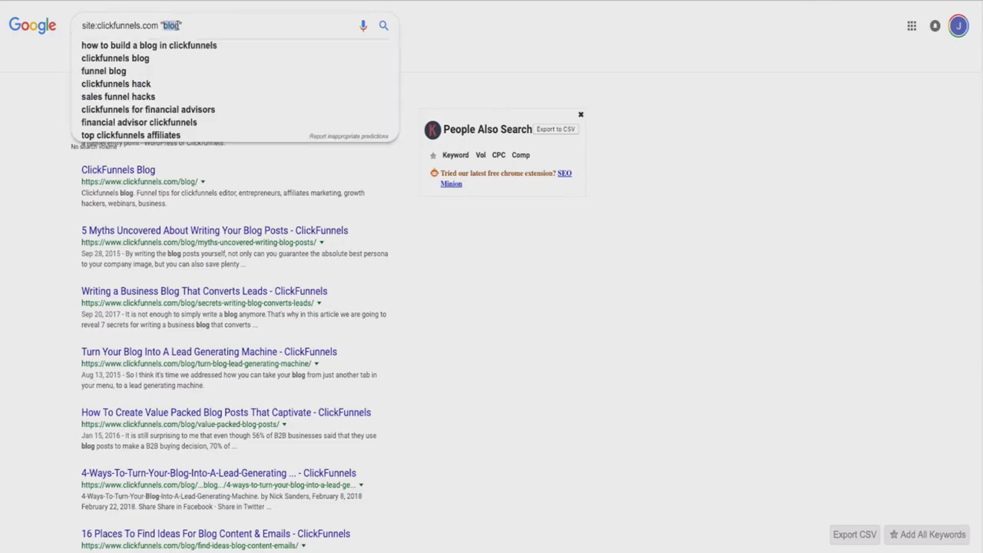
pyautogui.write('dentist')
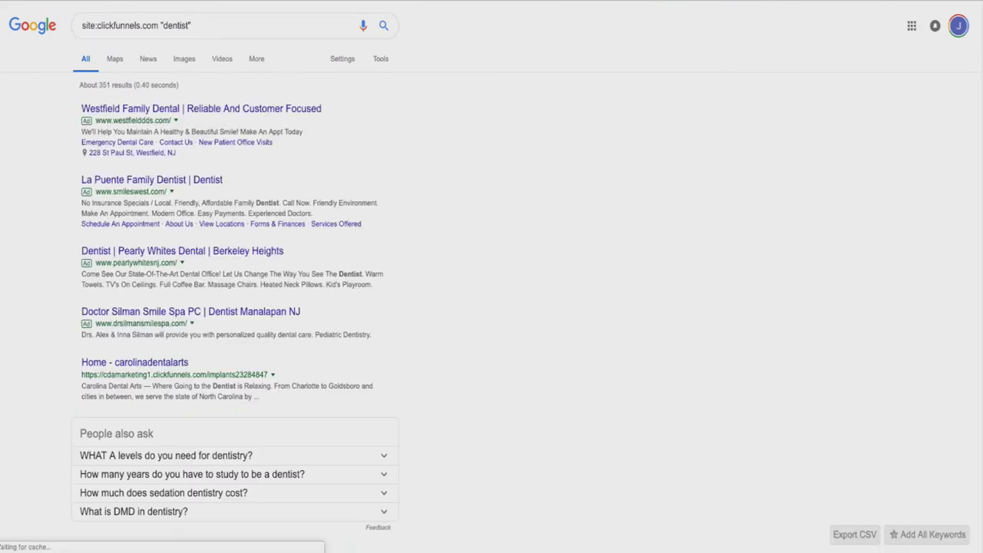
pyautogui.scroll(-2, 137, 360)
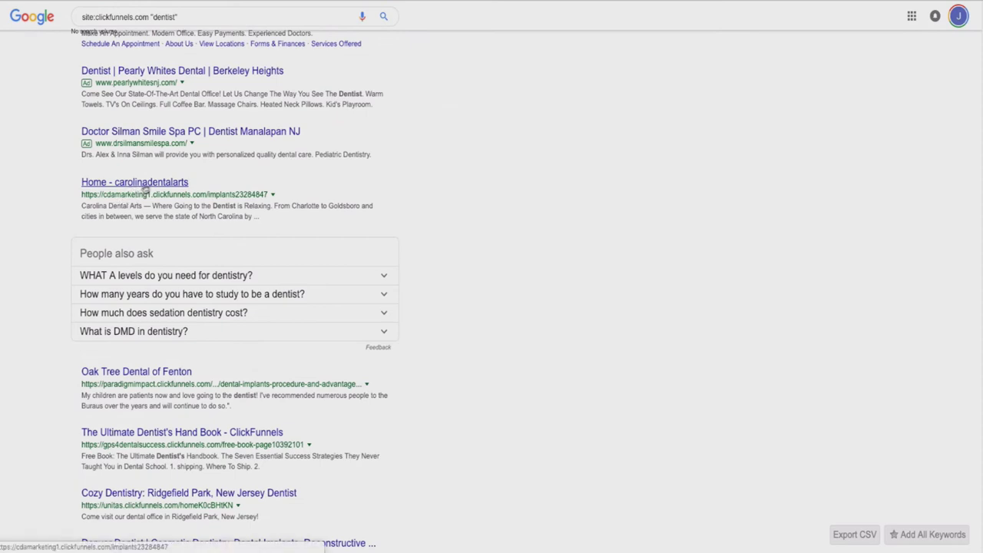
# - Open the carolinadentalarts result and examine its dental implants landing page from start to end
pyautogui.click(156, 184)
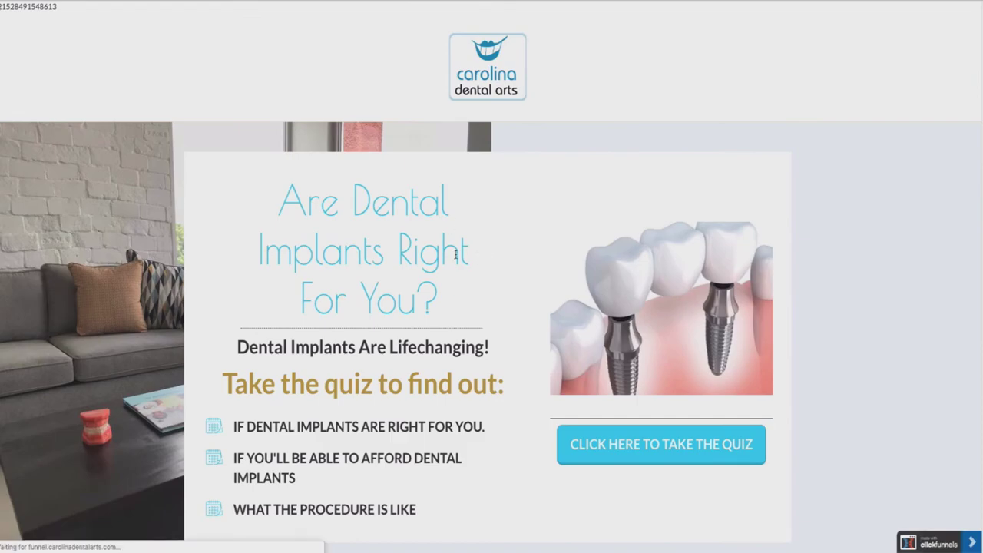
pyautogui.scroll(-4, 455, 254)
pyautogui.scroll(-15, 456, 253)
pyautogui.scroll(20, 457, 248)
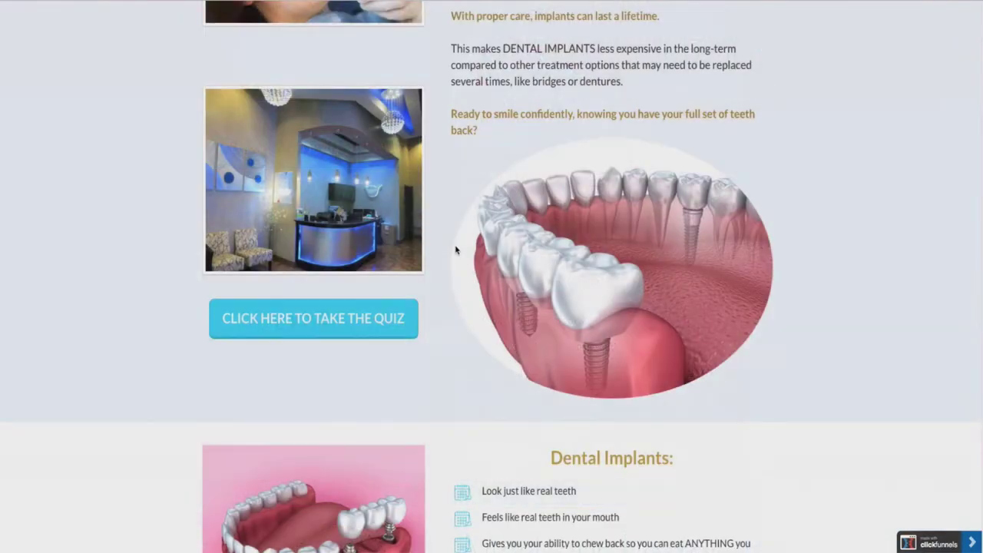
pyautogui.scroll(-15, 333, 283)
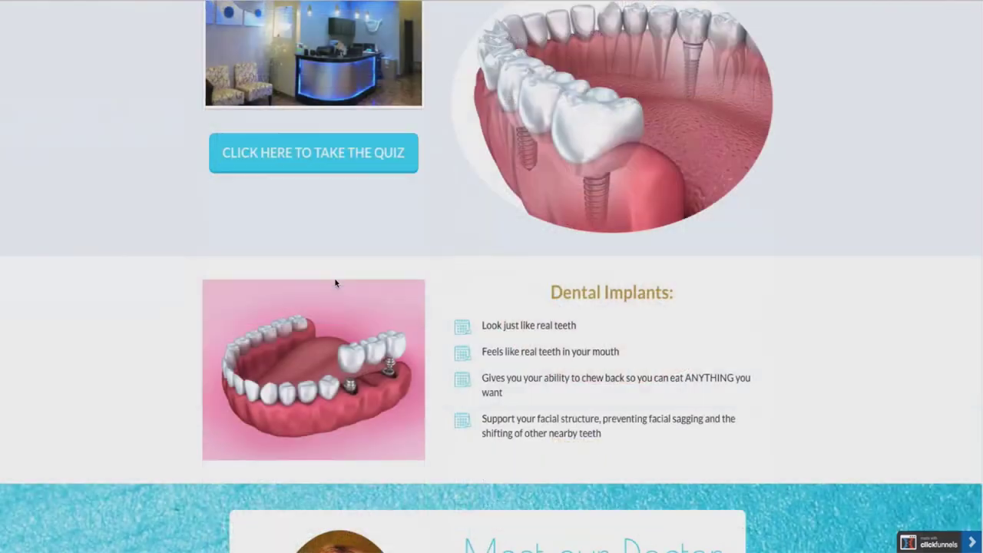
pyautogui.scroll(-5, 335, 282)
pyautogui.scroll(20, 335, 283)
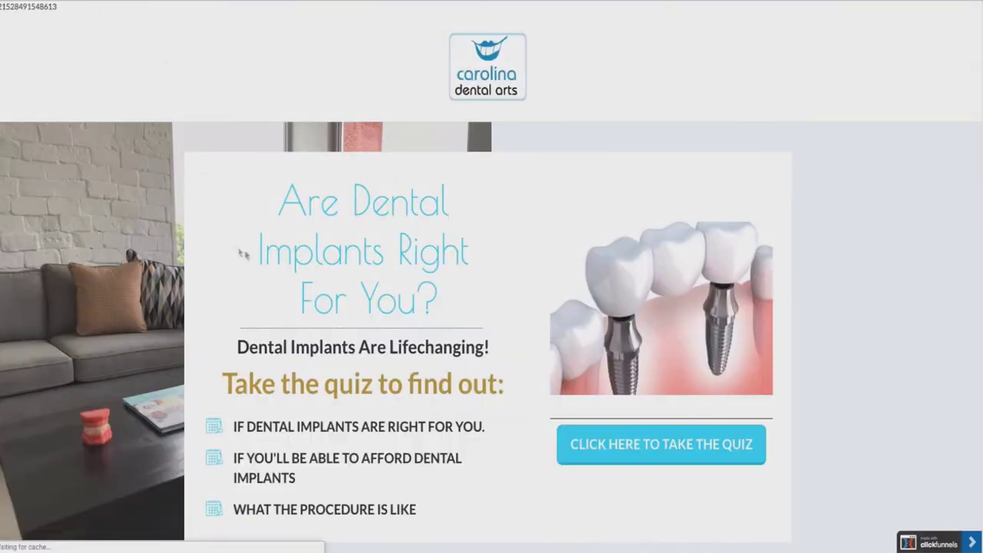
# - Go back to the dentist results, open the Oak Tree Dental of Fenton page and examine it
pyautogui.hotkey('alt', 'Left')
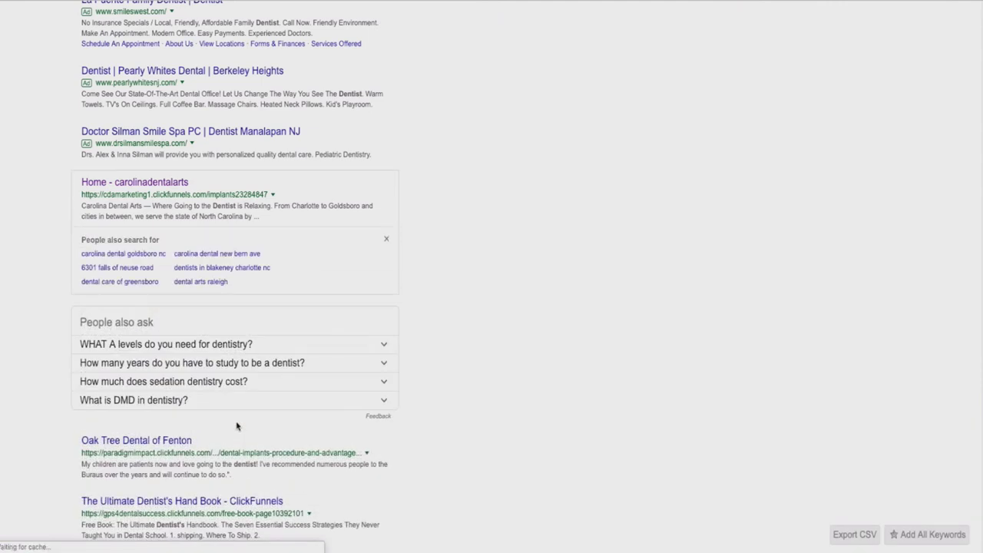
pyautogui.hotkey('alt', 'Right')
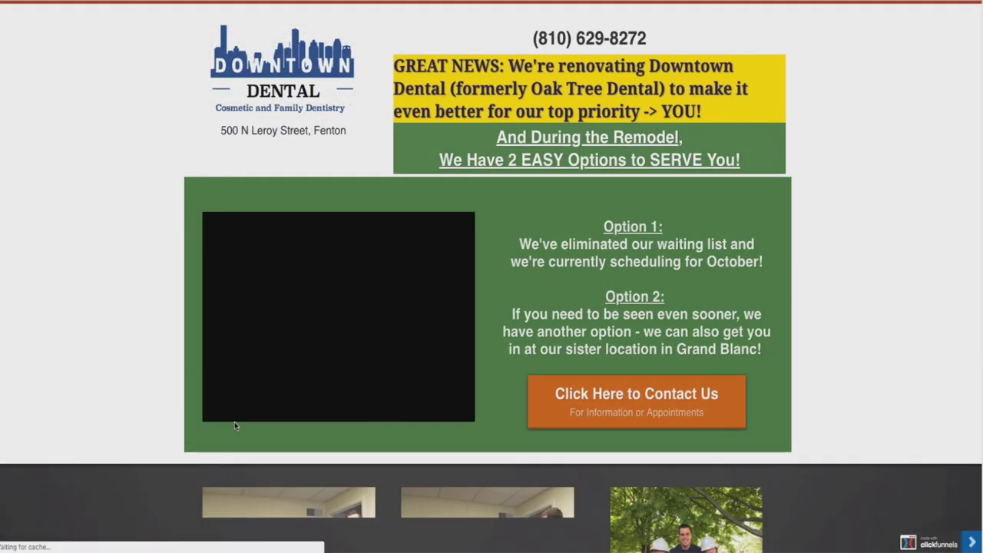
pyautogui.scroll(-8, 234, 425)
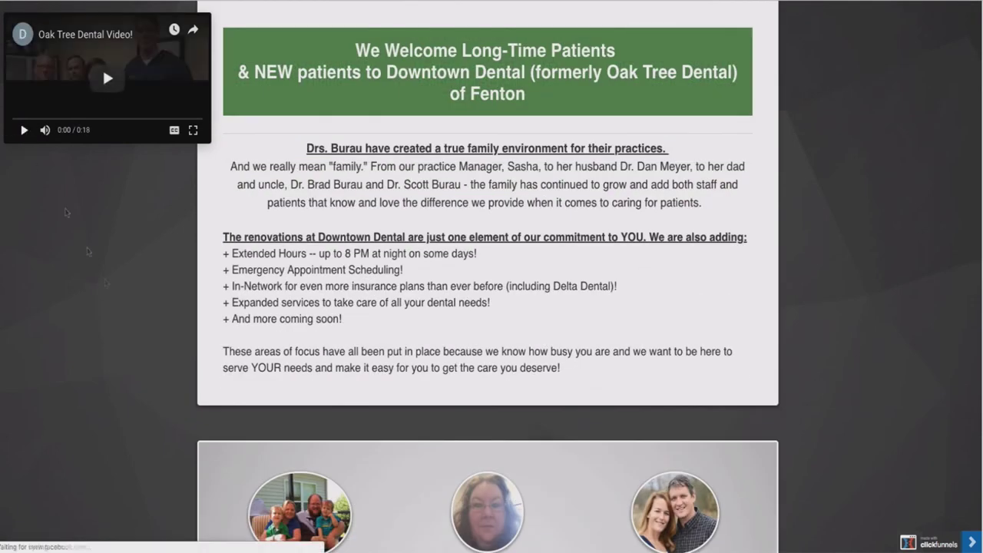
pyautogui.scroll(-6, 193, 348)
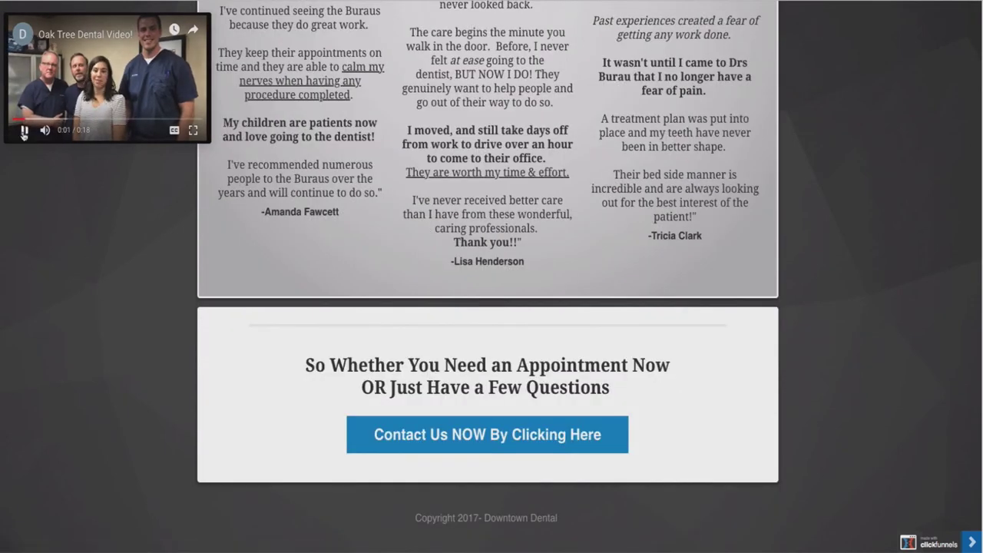
pyautogui.scroll(5, 228, 330)
pyautogui.scroll(10, 228, 330)
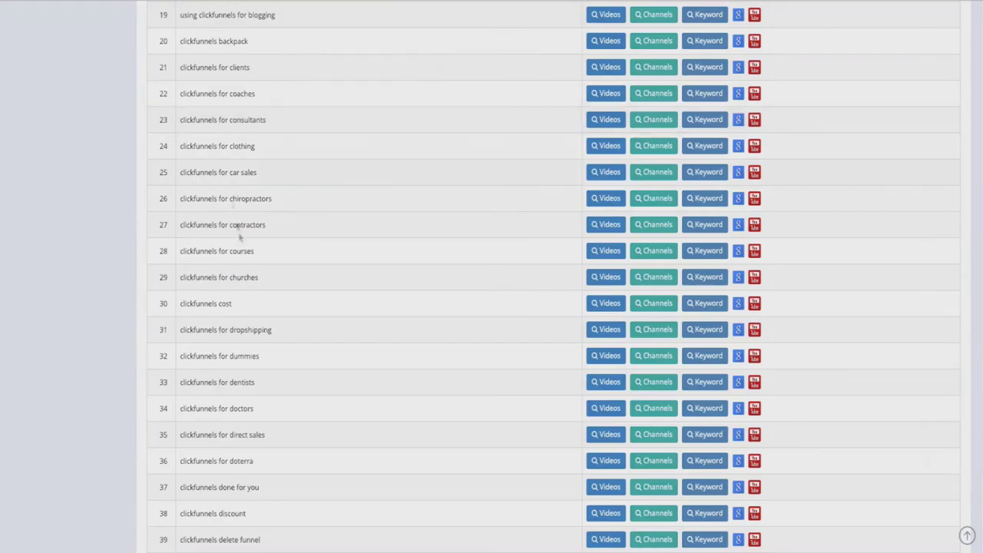
# - In TubeSift, look through more of the "clickfunnels for" suggestions, then open the video search
pyautogui.scroll(-10, 239, 237)
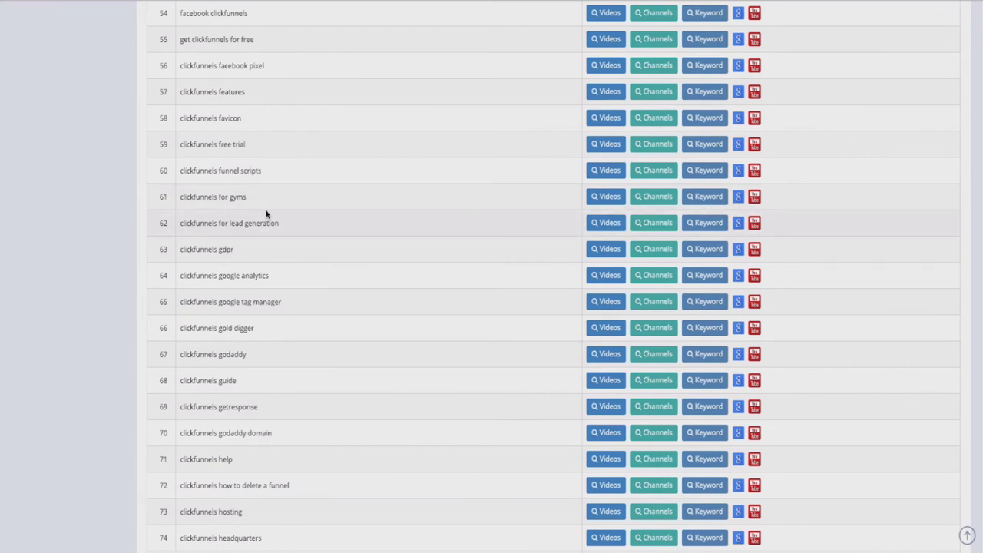
pyautogui.scroll(-6, 246, 346)
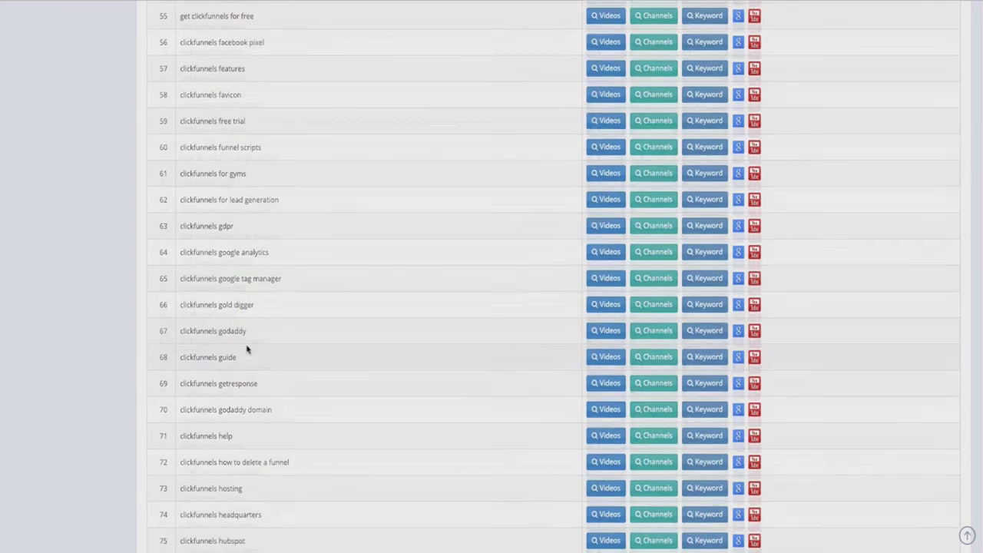
pyautogui.scroll(15, 241, 341)
pyautogui.scroll(12, 241, 340)
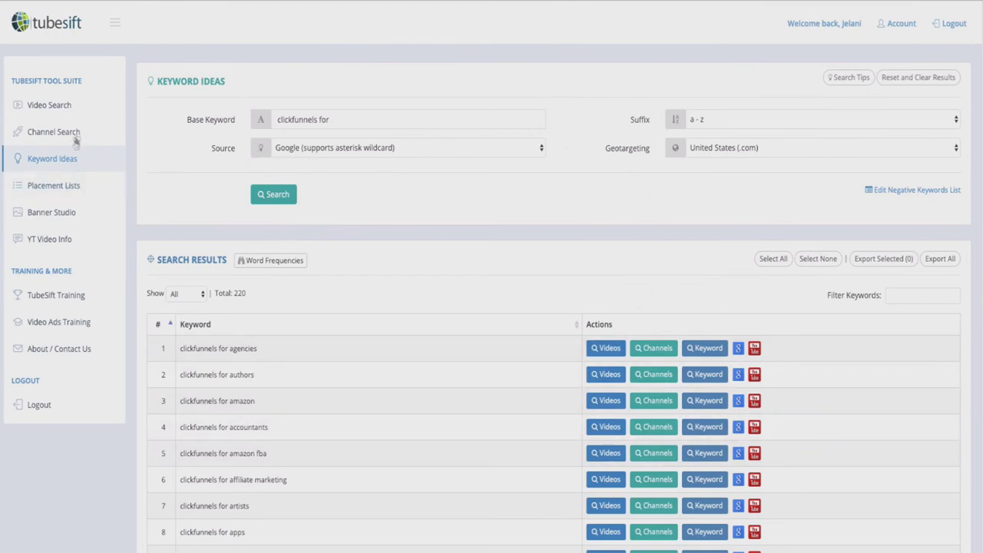
pyautogui.click(74, 106)
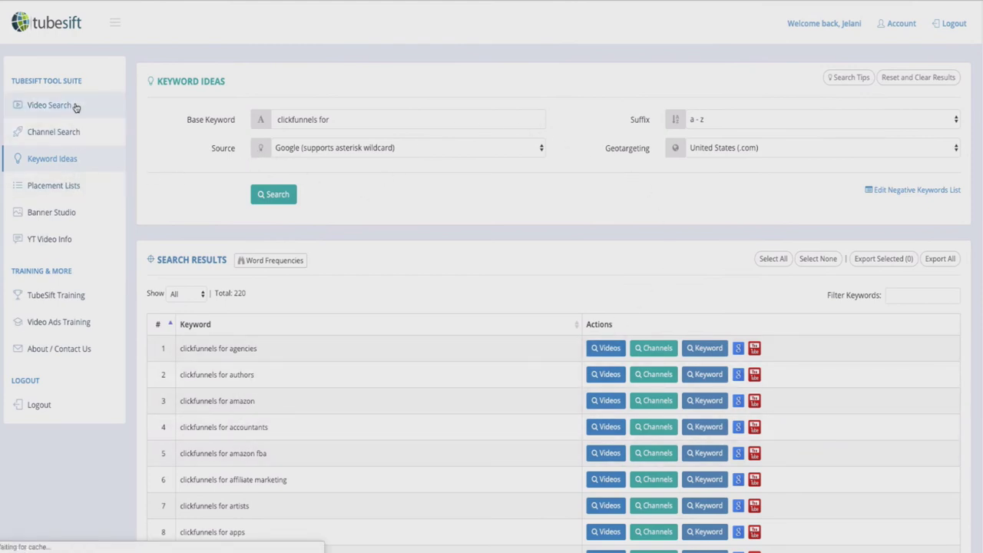